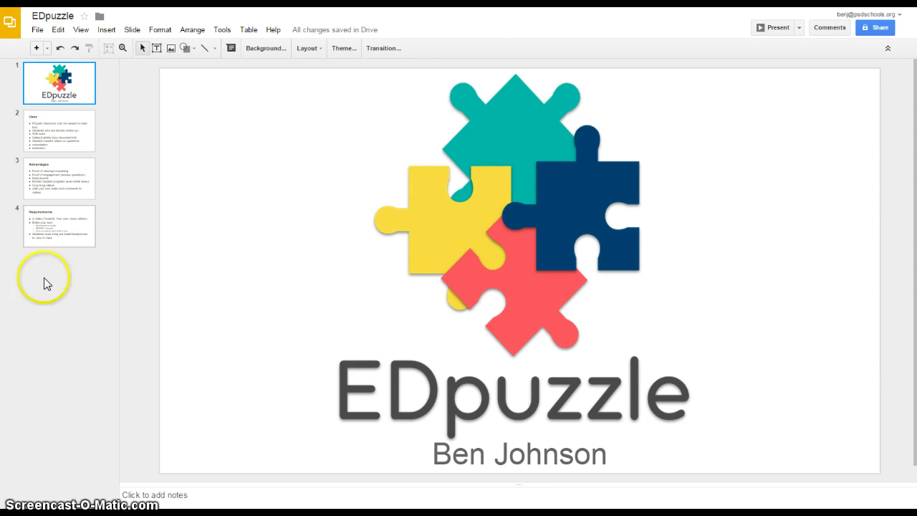
- Go through the Uses, Advantages and Requirements slides of the EDpuzzle presentation
click(48, 117)
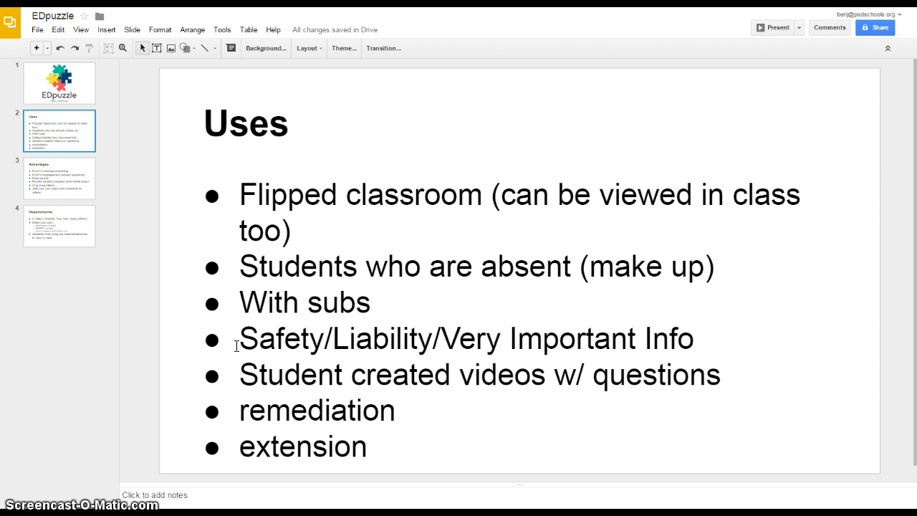
click(238, 364)
click(63, 179)
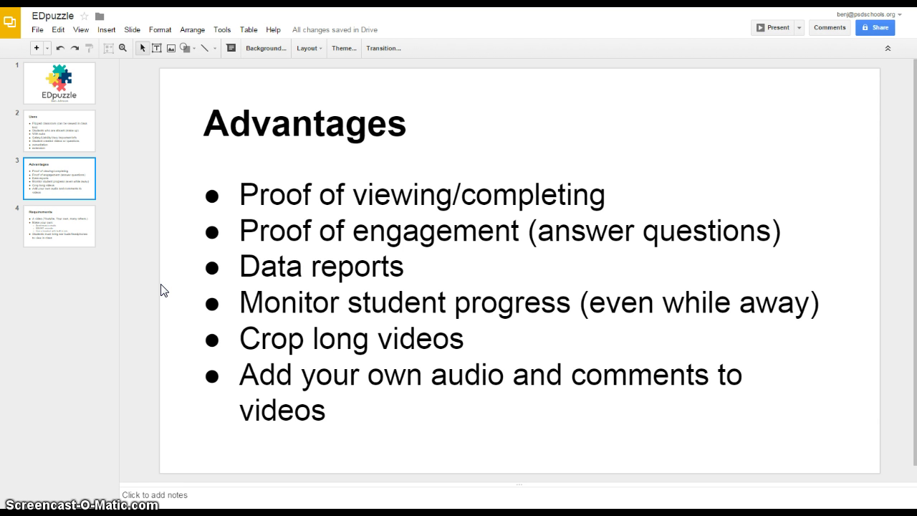
click(230, 269)
click(149, 284)
click(146, 319)
click(77, 226)
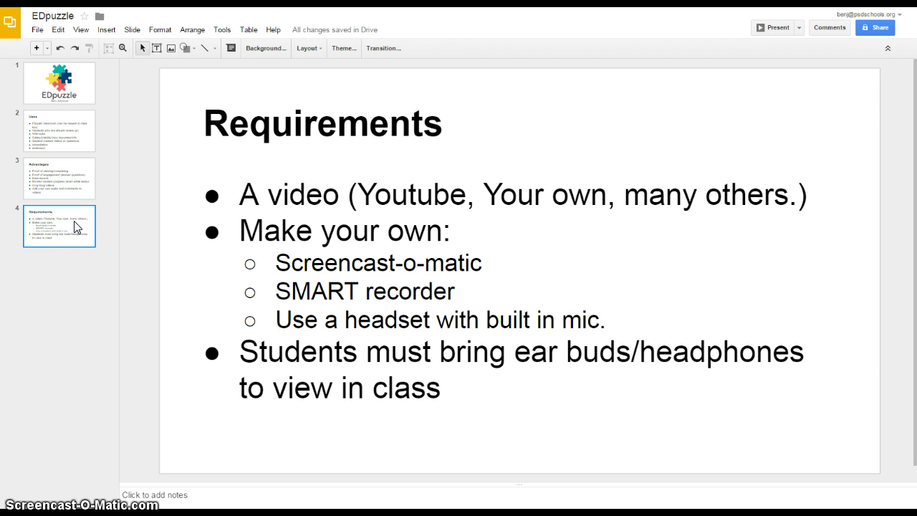
click(72, 242)
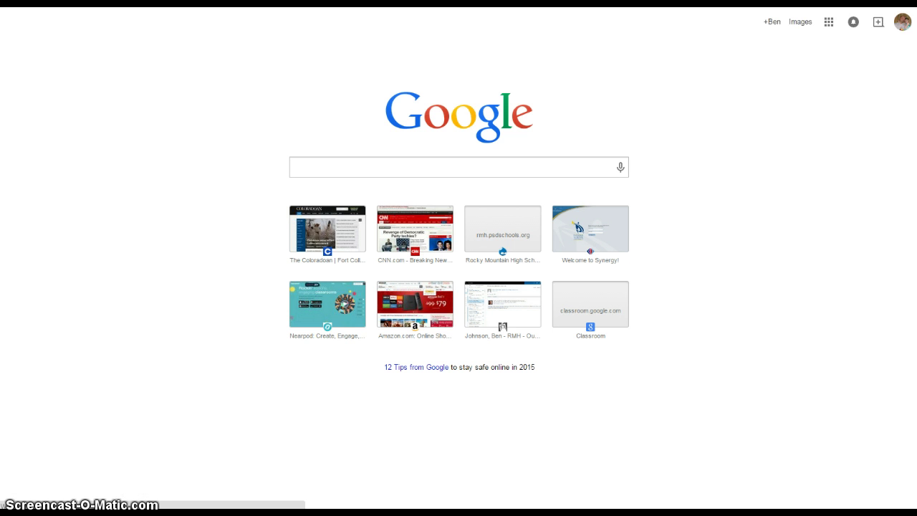
- Switch to the EDpuzzle website through a Google search and log out of the current account
text(ed)
key(Return)
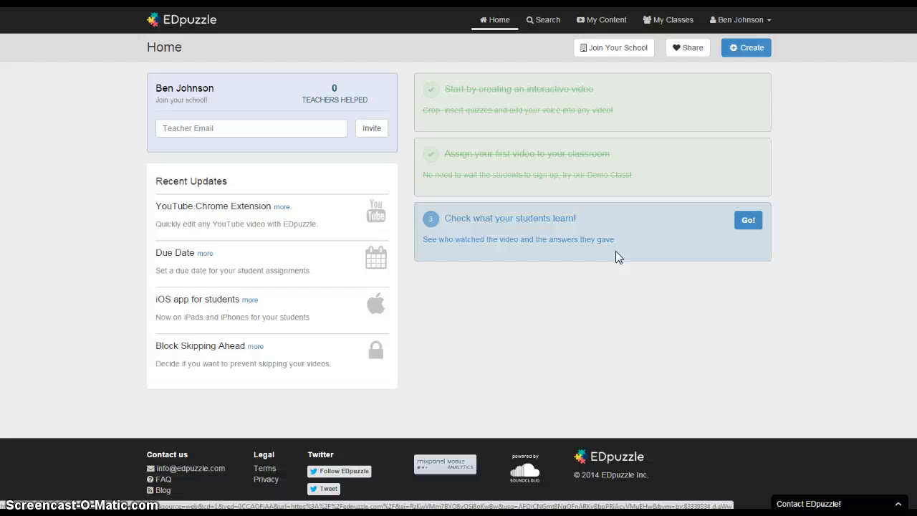
click(741, 20)
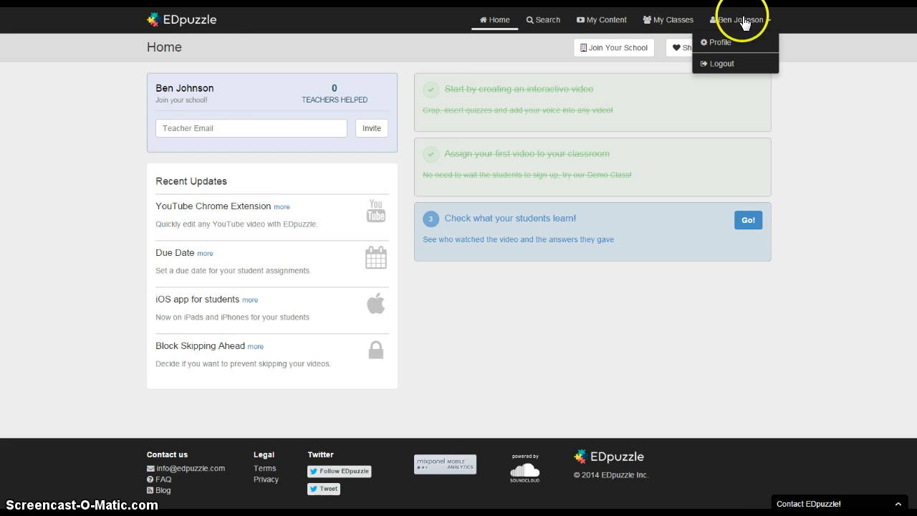
click(723, 63)
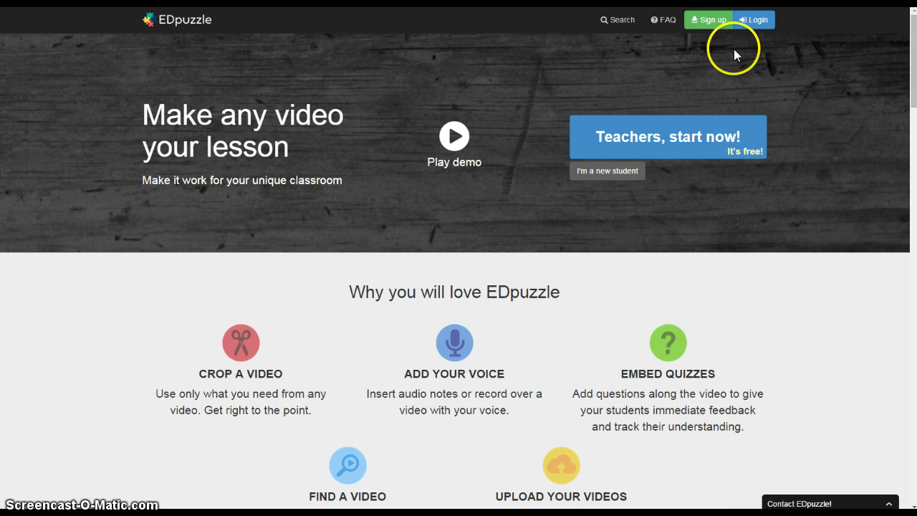
- Log in to EDpuzzle as a teacher using the school Google account
click(759, 28)
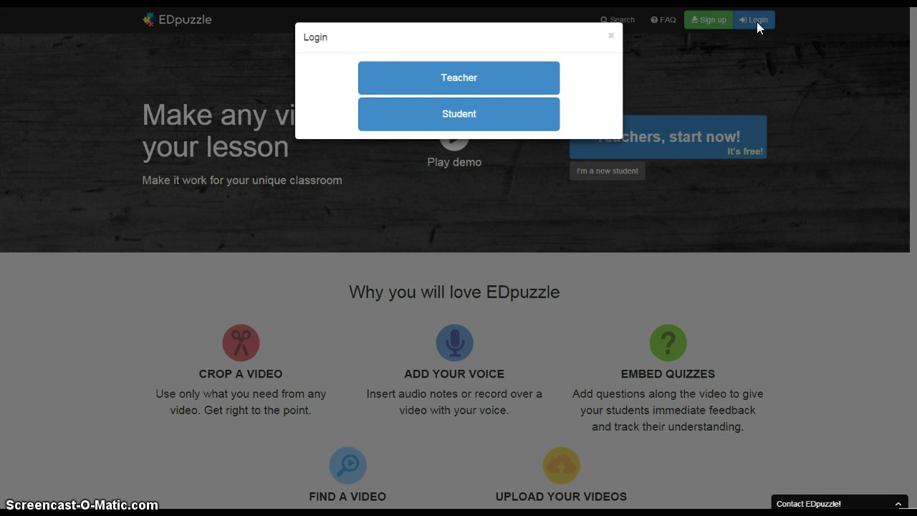
click(445, 71)
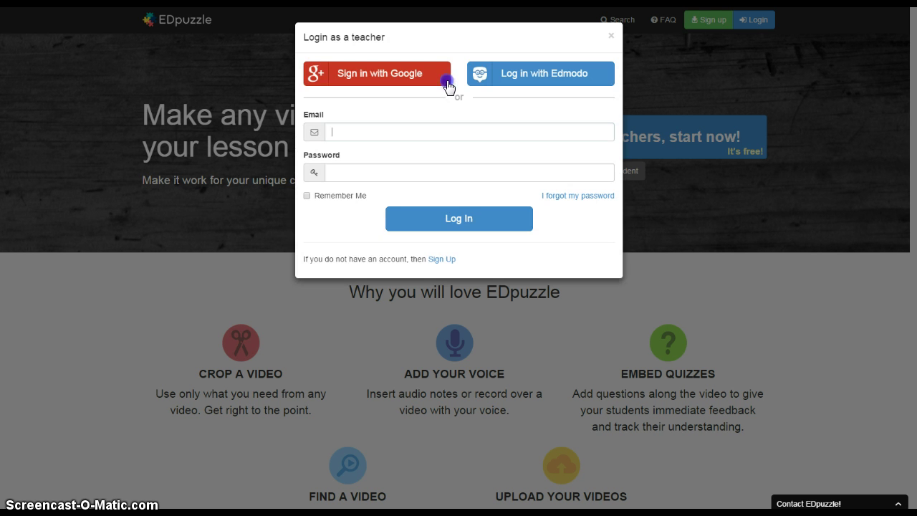
click(369, 77)
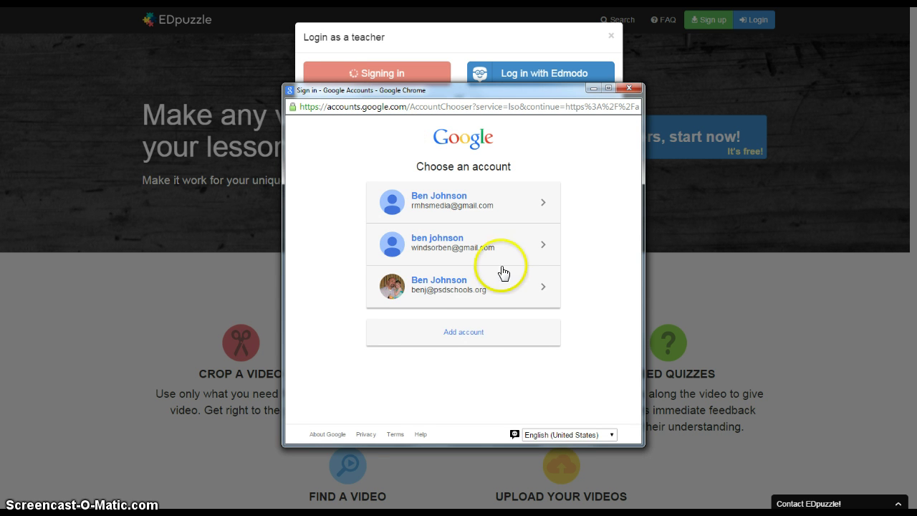
click(470, 299)
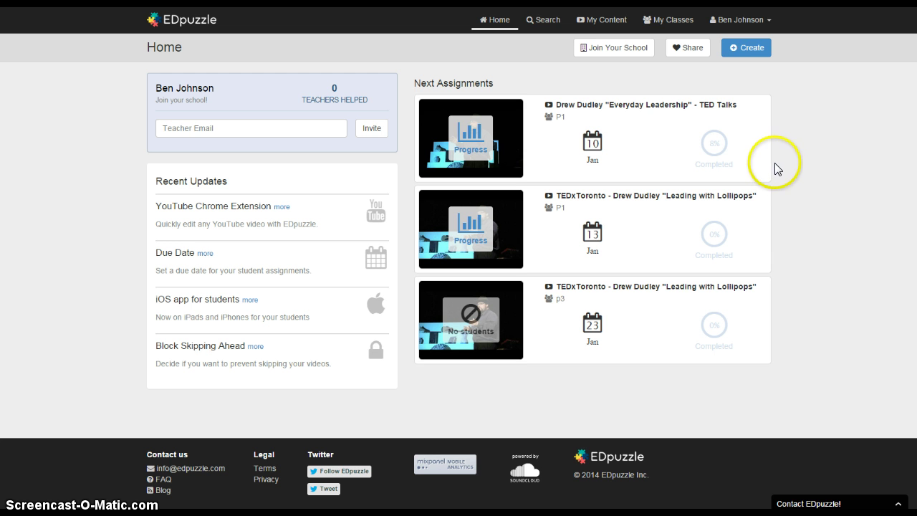
- Go to My Content and start creating a new video
click(750, 47)
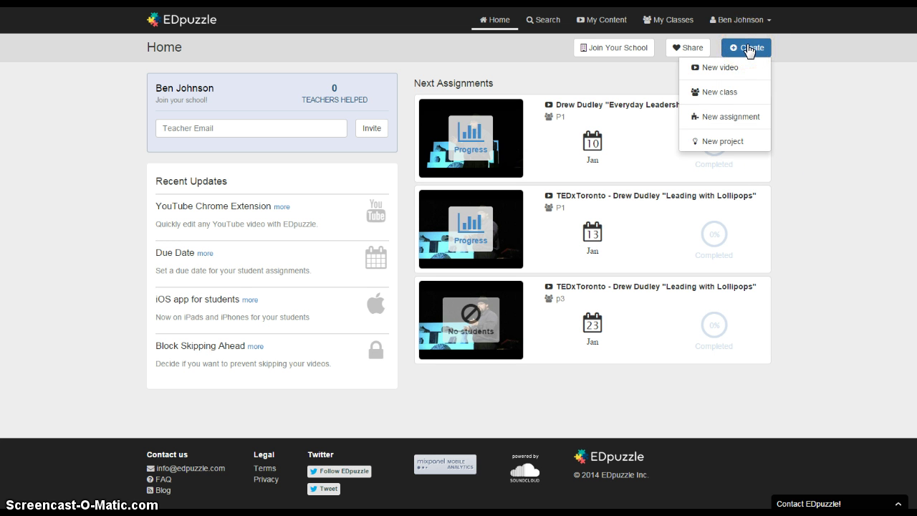
click(609, 20)
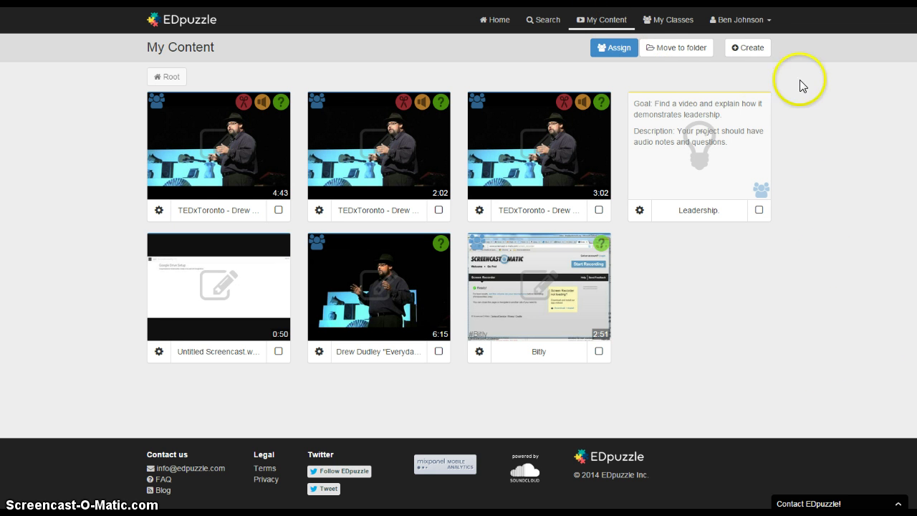
click(760, 50)
click(753, 68)
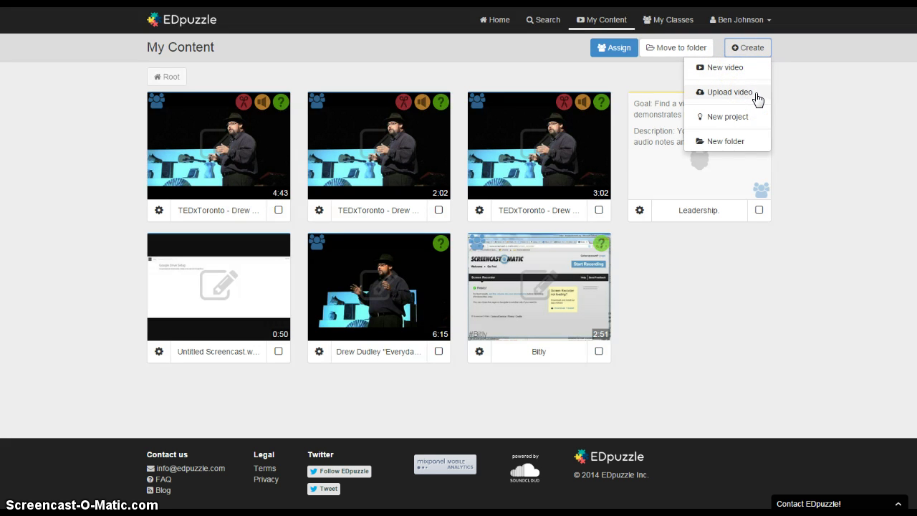
click(740, 72)
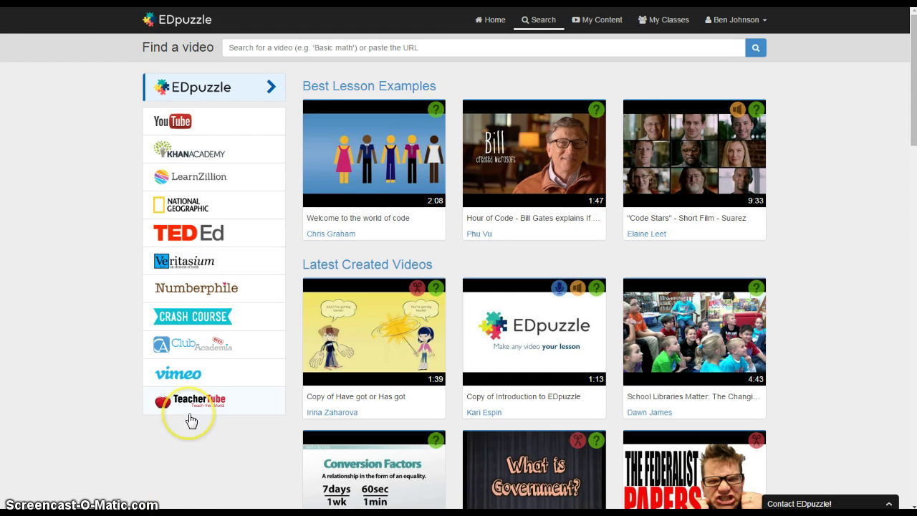
- Search YouTube for "lollipop moment" and use the TEDxToronto "Leading with Lollipops" video for the lesson
click(186, 123)
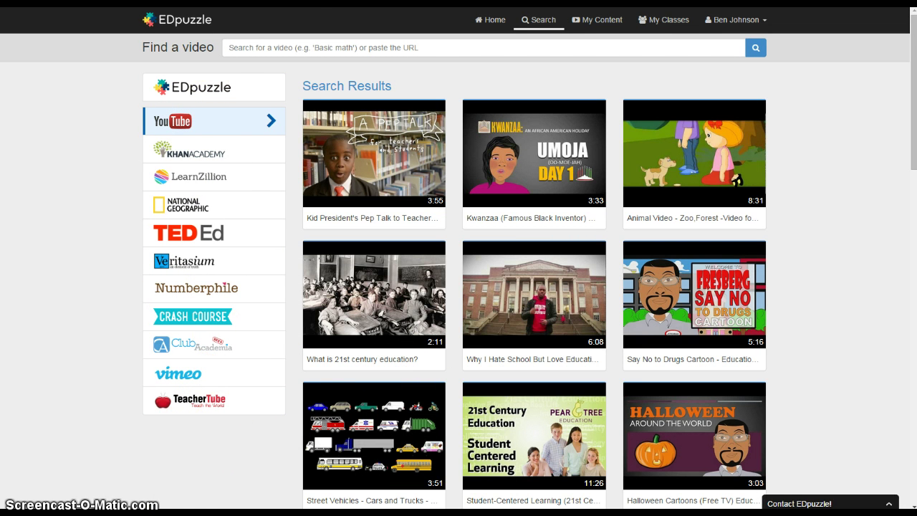
click(310, 43)
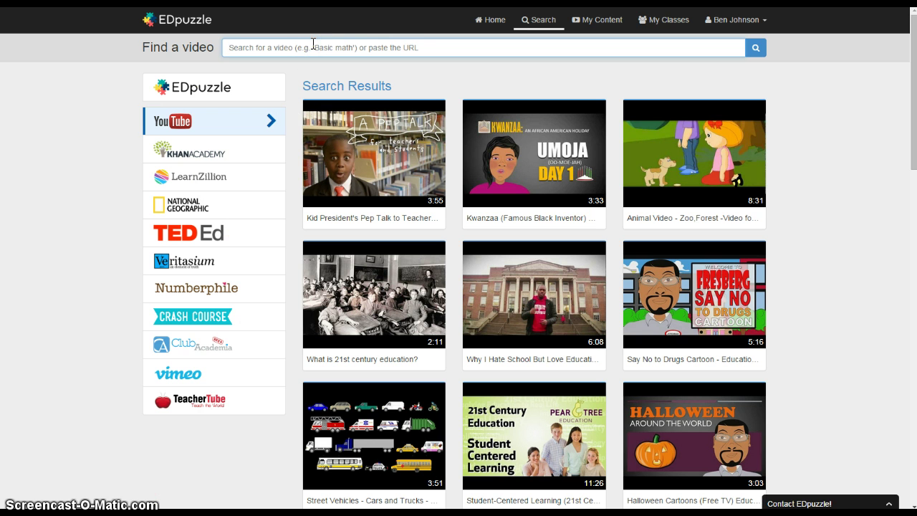
text(t)
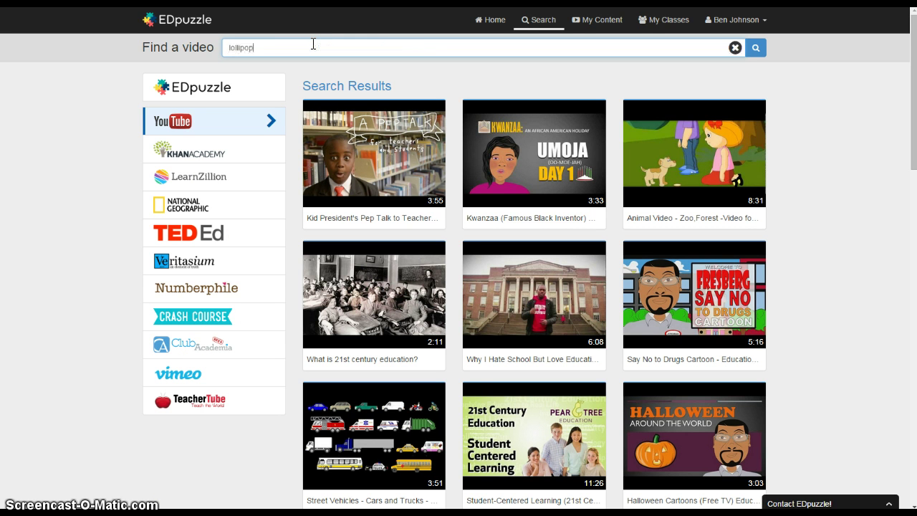
text(ollipop moment)
key(Return)
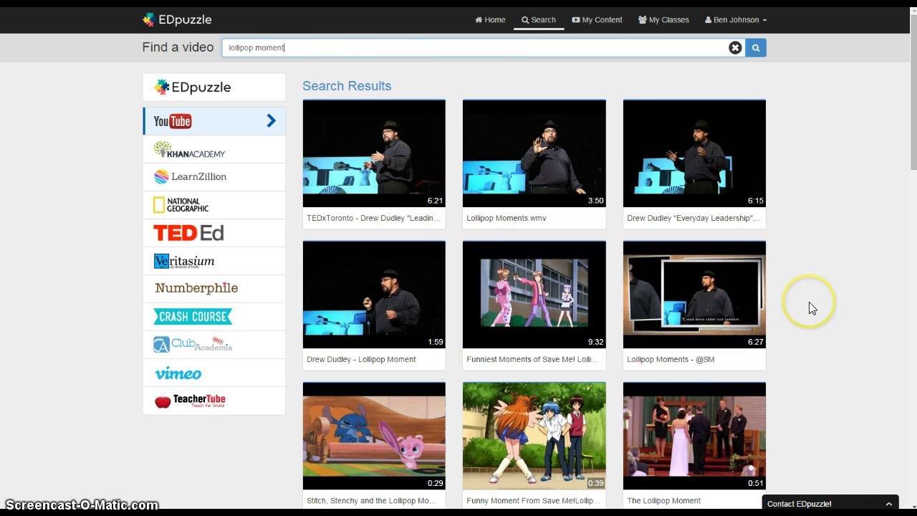
mouse_move(419, 164)
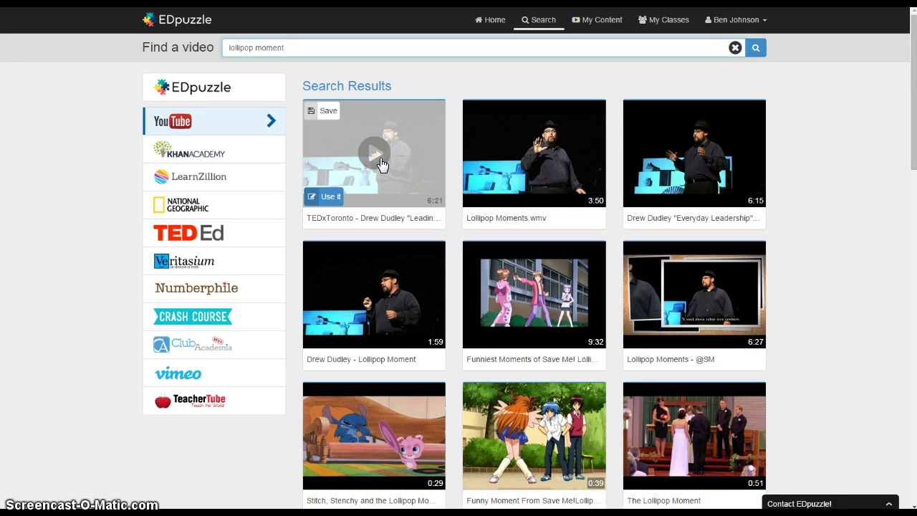
click(331, 197)
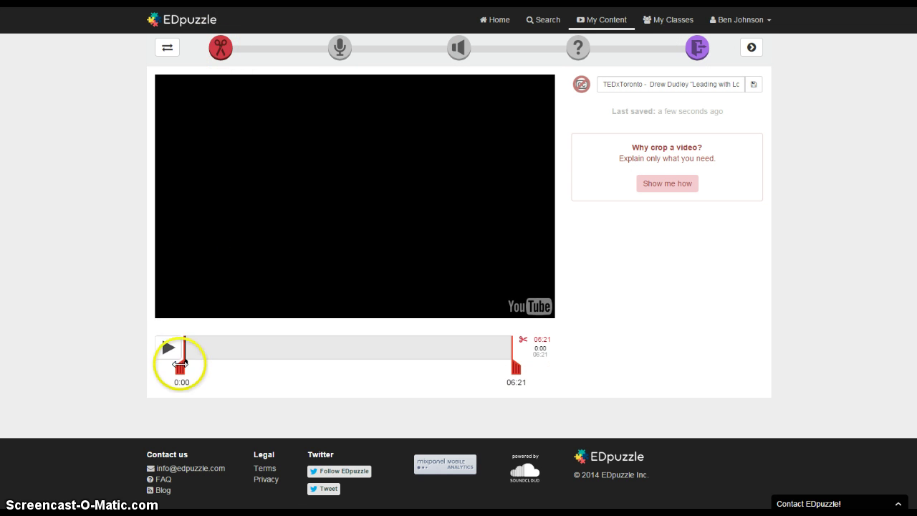
- Crop the video so that it starts at 0:22 and ends at 05:55
mouse_move(180, 368)
mouse_down()
mouse_move(207, 370)
mouse_move(191, 367)
mouse_up()
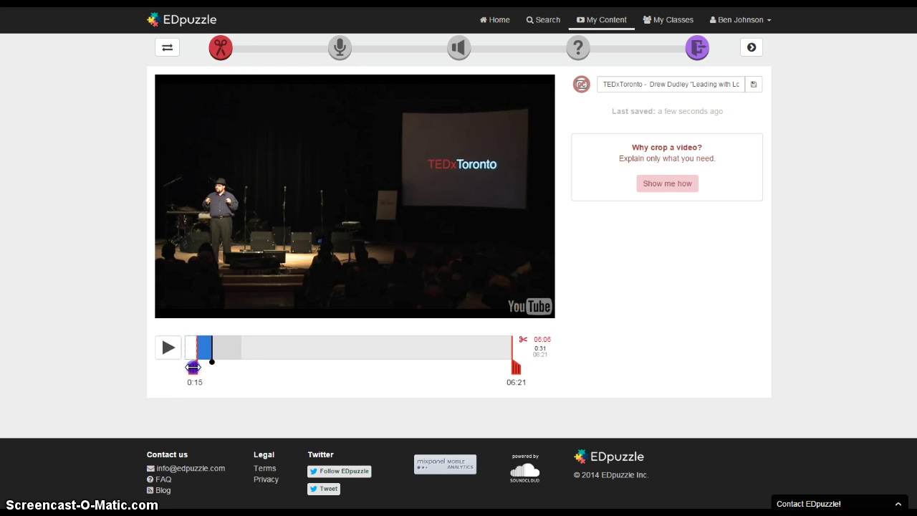
drag(516, 368, 494, 370)
drag(193, 368, 199, 371)
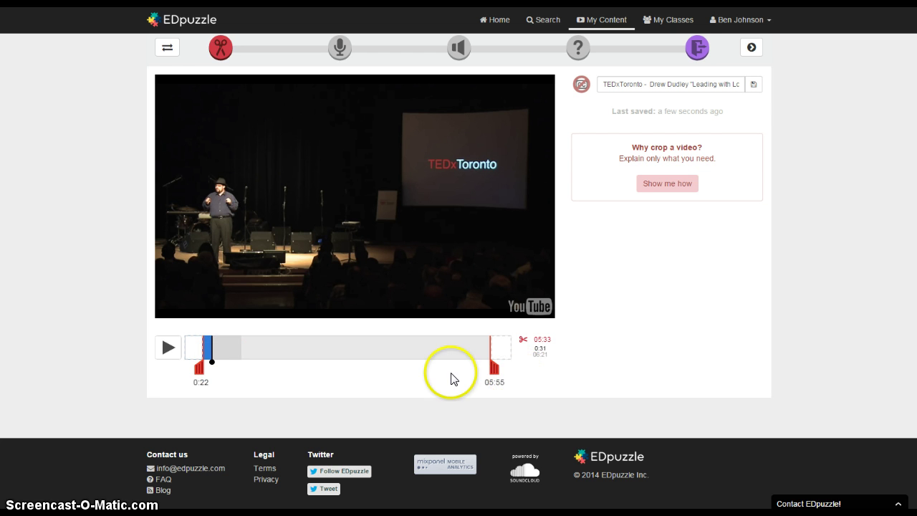
- Record about 10 seconds of audio track over the video, allowing microphone access, and reset the whole recording
click(339, 48)
click(343, 60)
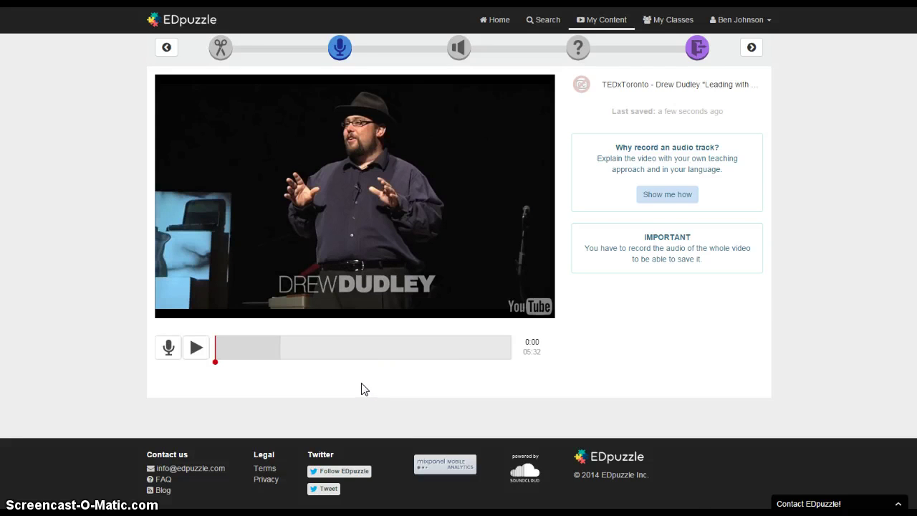
click(169, 349)
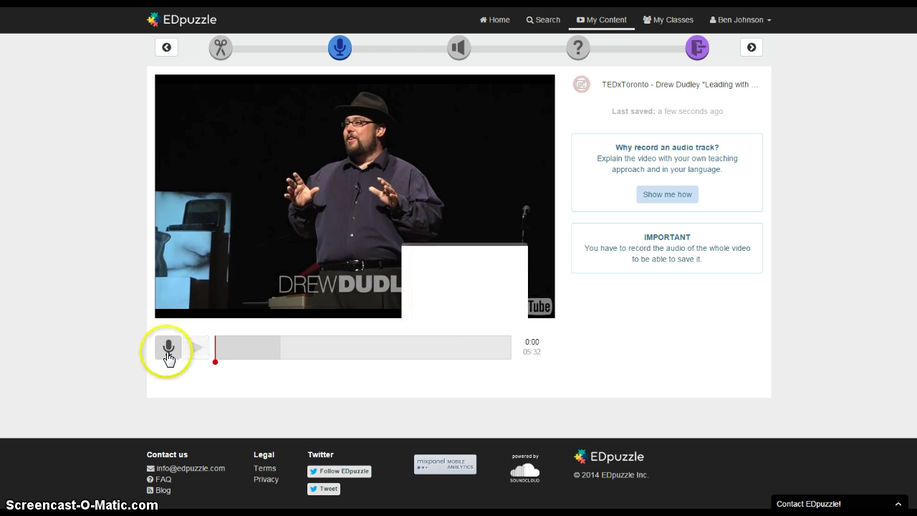
click(458, 313)
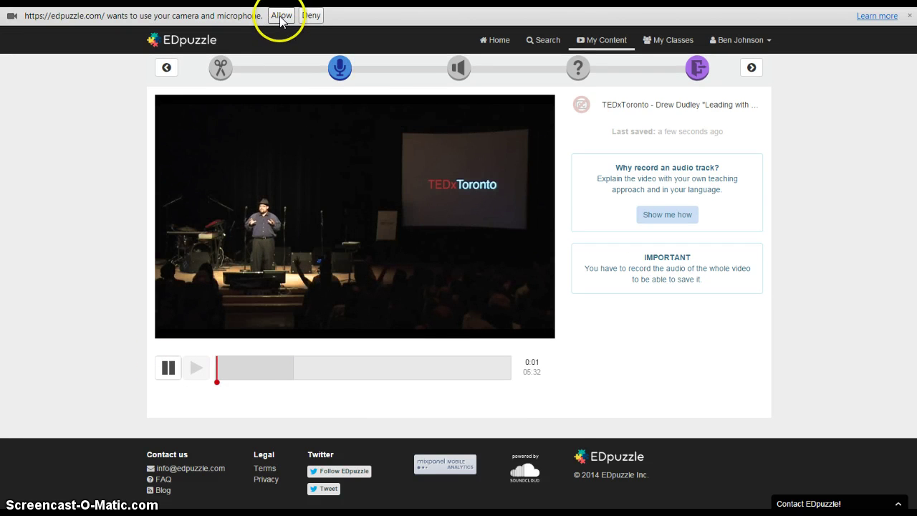
click(281, 15)
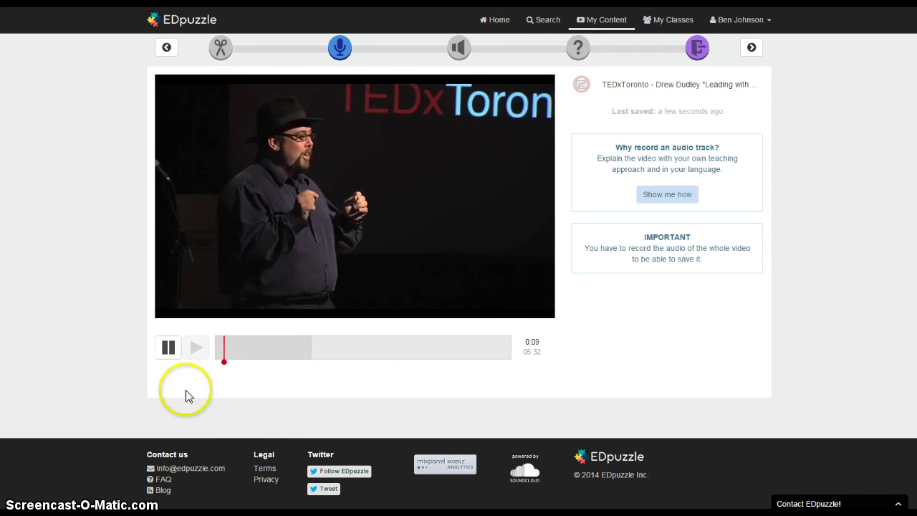
click(170, 351)
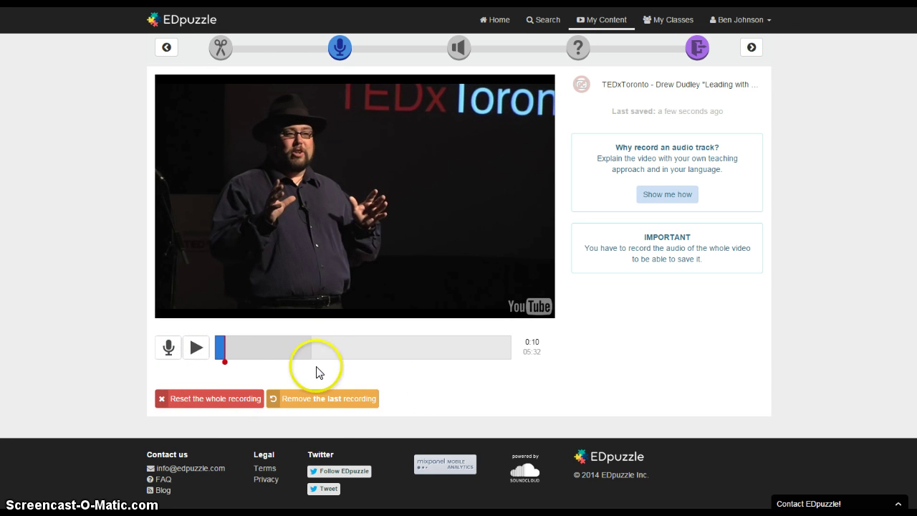
click(212, 399)
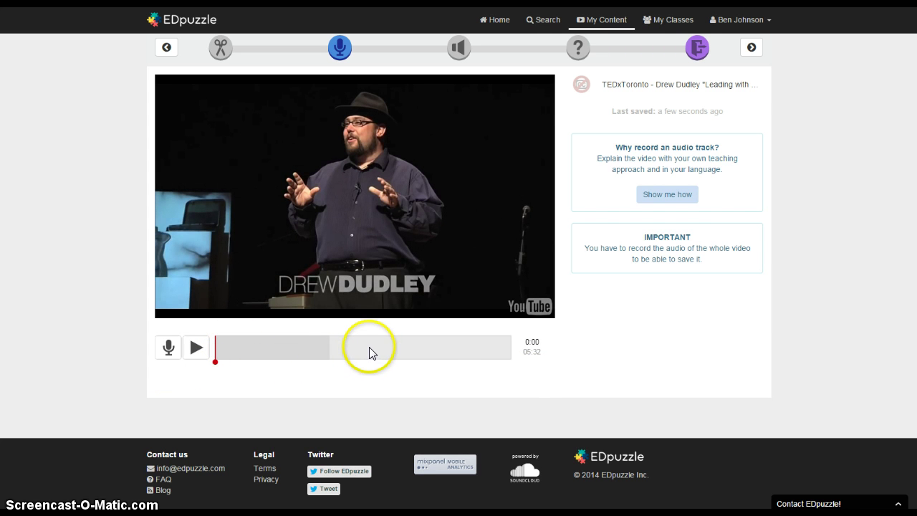
- Record an audio note at the 0:27 mark of the video
click(459, 50)
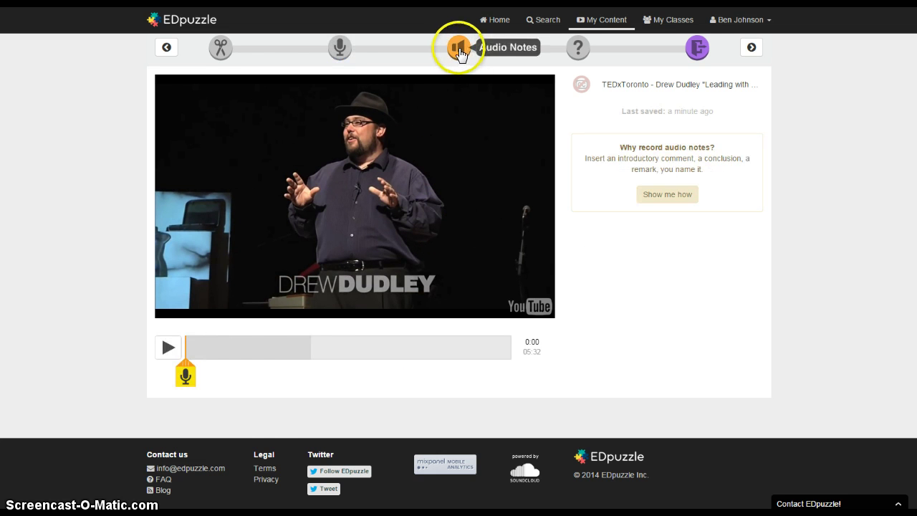
click(211, 342)
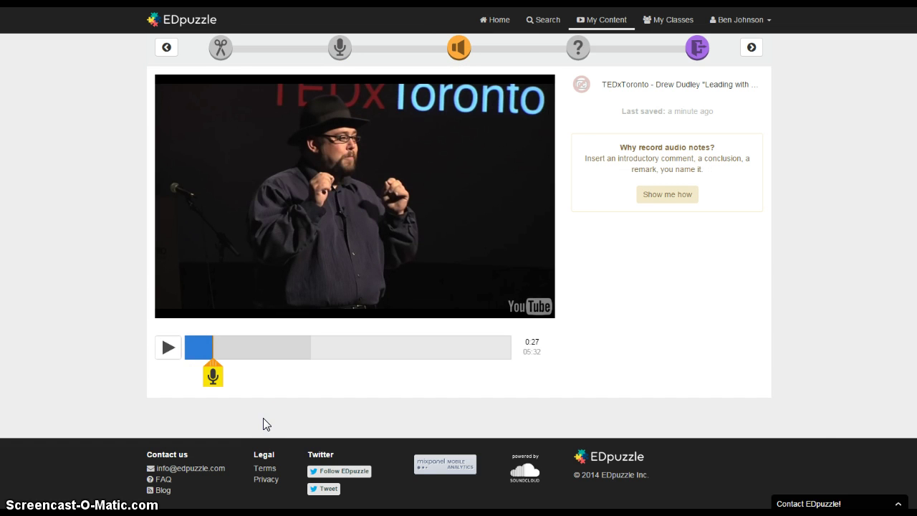
click(244, 398)
click(256, 386)
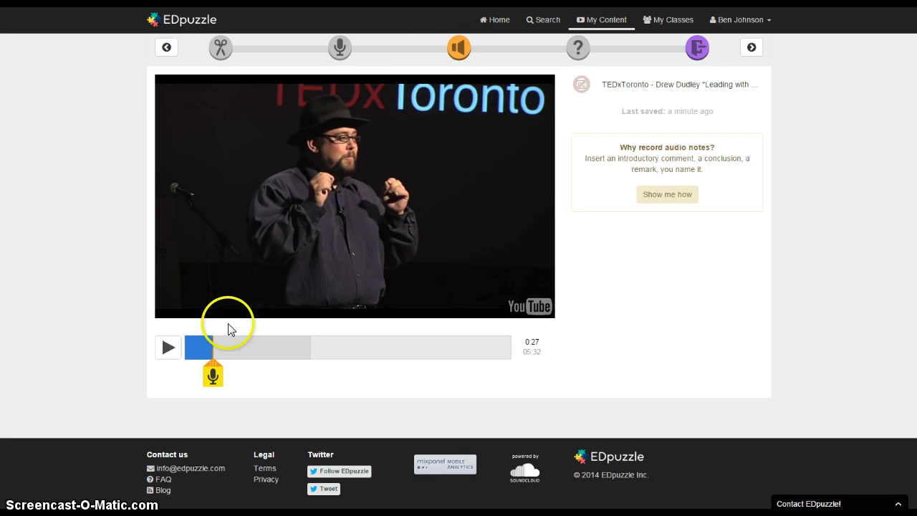
click(214, 377)
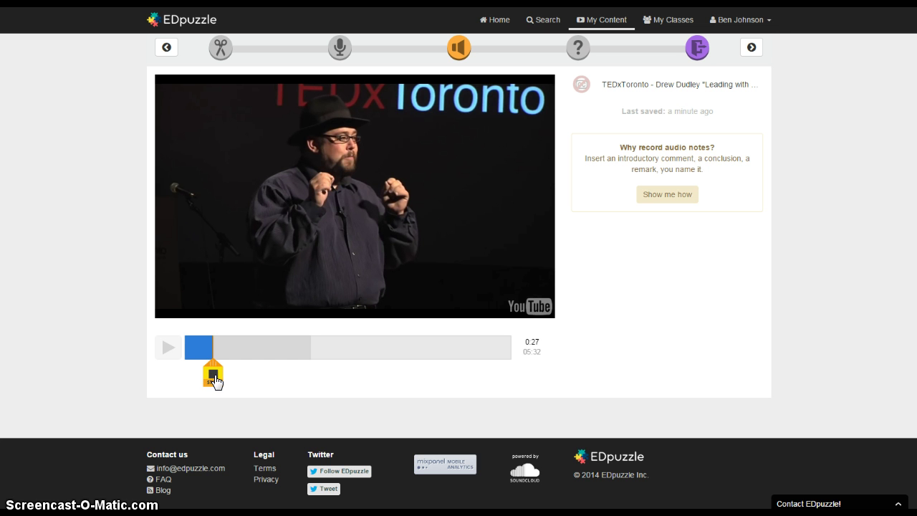
click(215, 380)
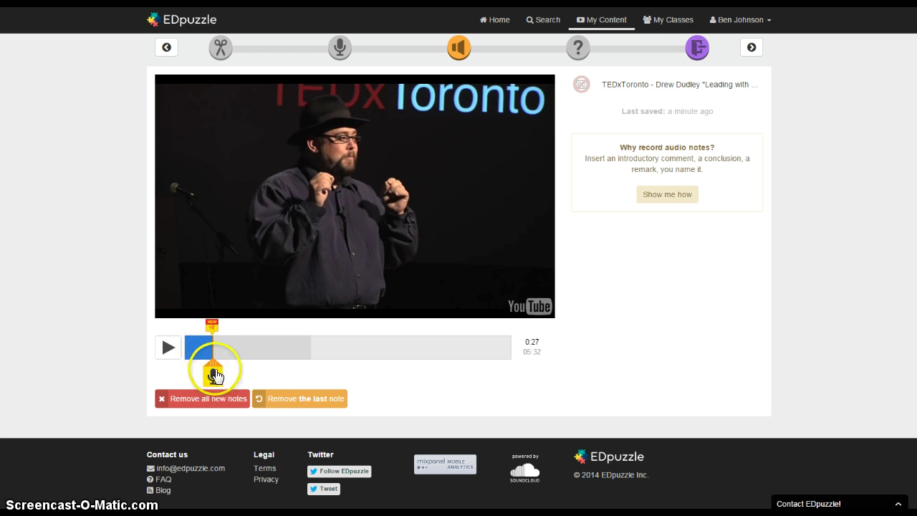
- Record a second audio note at the 01:02 mark of the video
drag(214, 376, 246, 374)
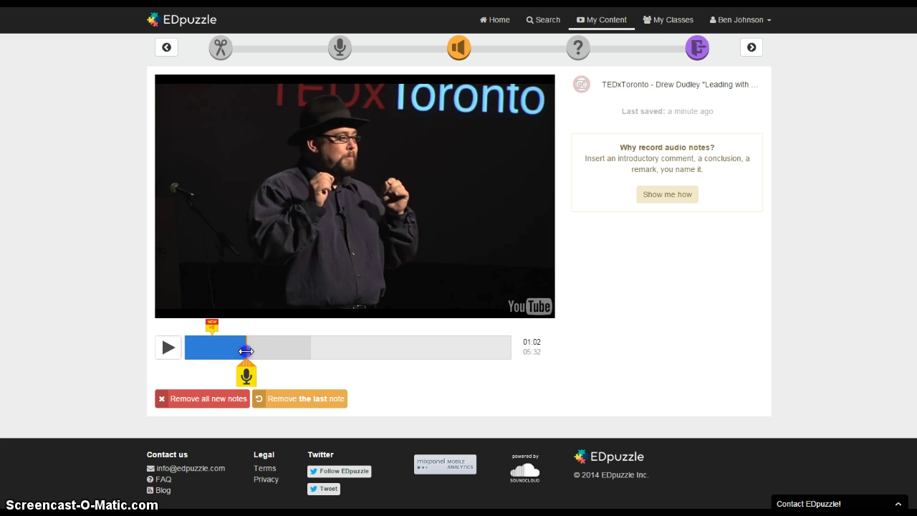
click(245, 375)
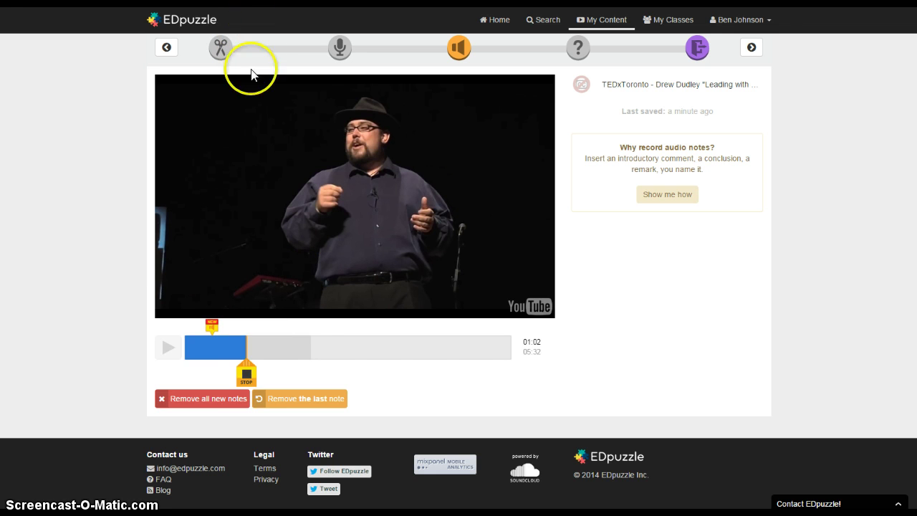
click(246, 373)
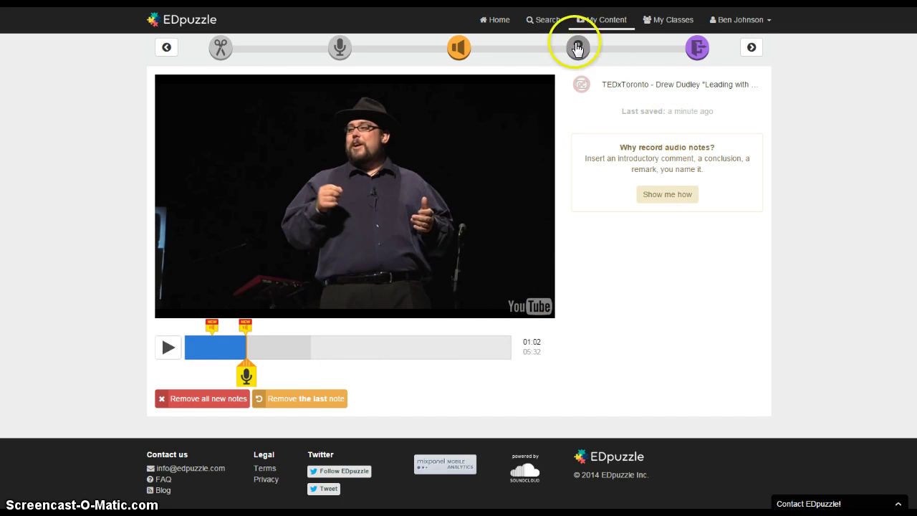
- Start a quiz at the 01:30 mark of the video and look over the multiple-choice and comment types
click(578, 50)
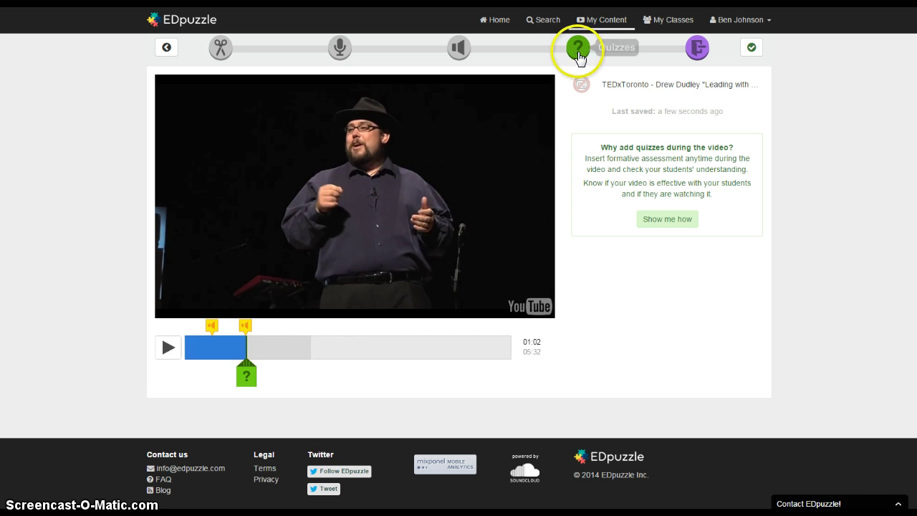
click(273, 349)
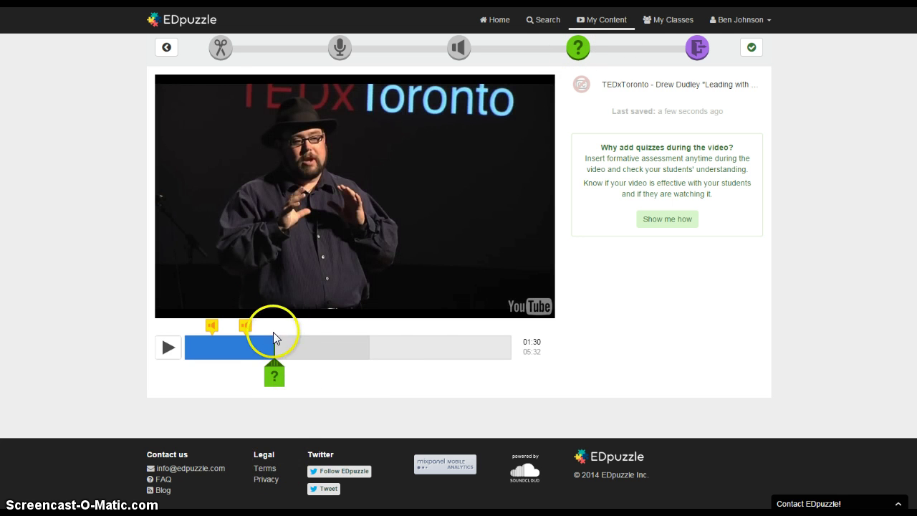
click(274, 383)
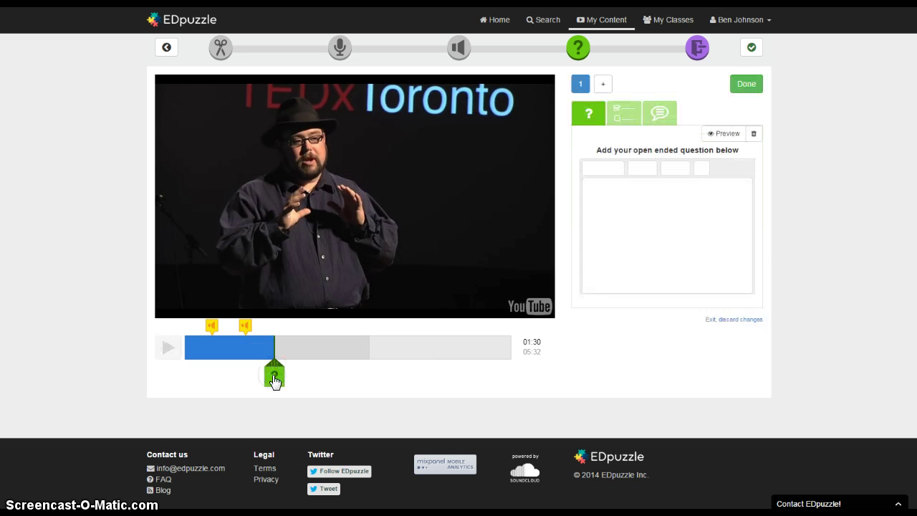
click(619, 115)
click(652, 113)
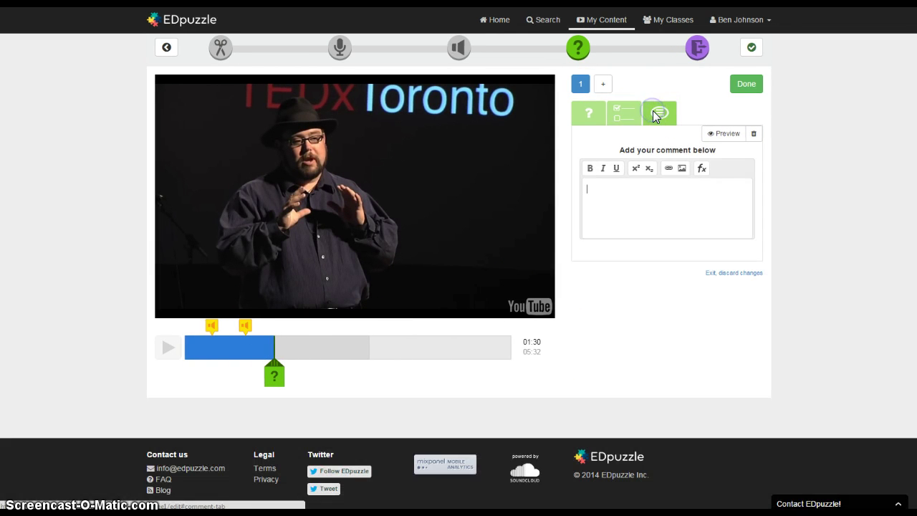
click(670, 185)
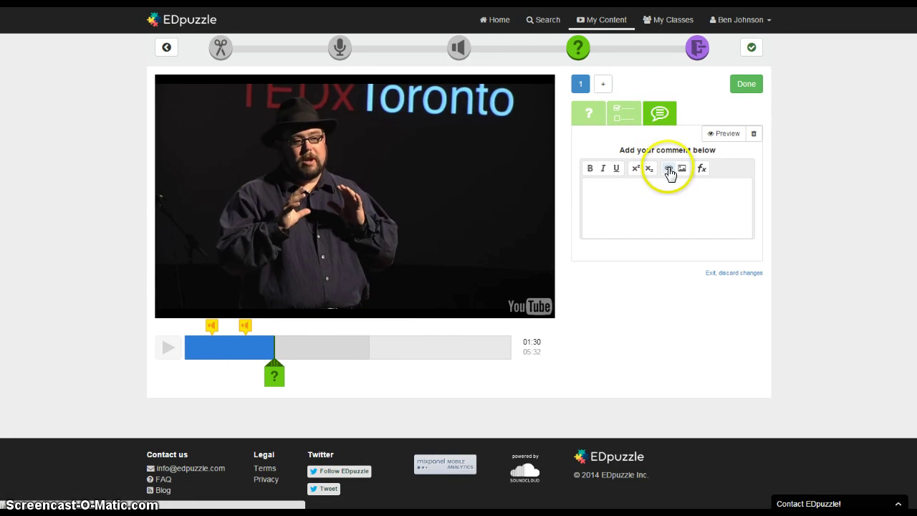
- Write the open-ended question "What is leadership?" for the 01:30 quiz, finish it and continue the video
click(588, 112)
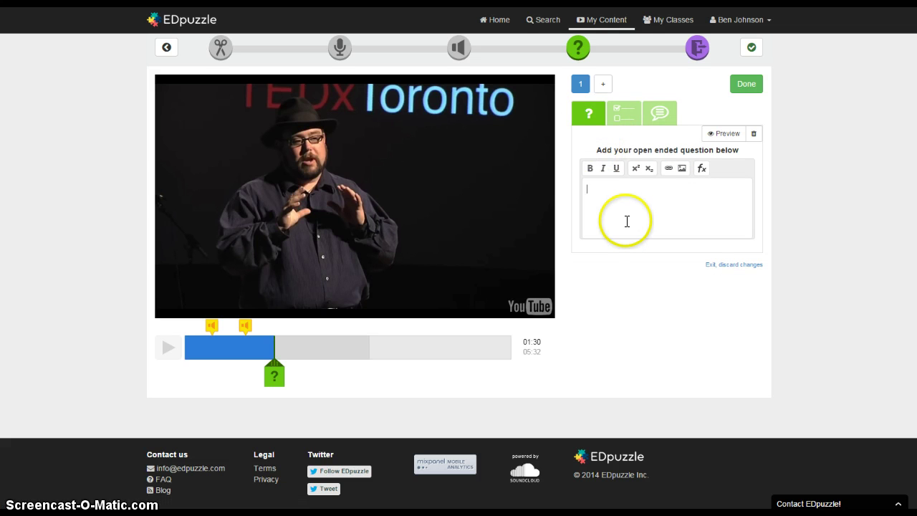
text(Wh)
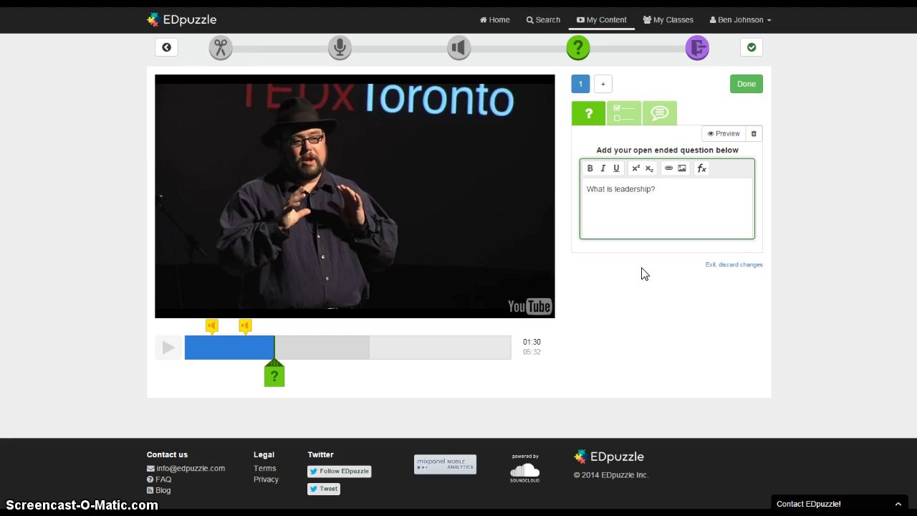
click(623, 186)
click(623, 295)
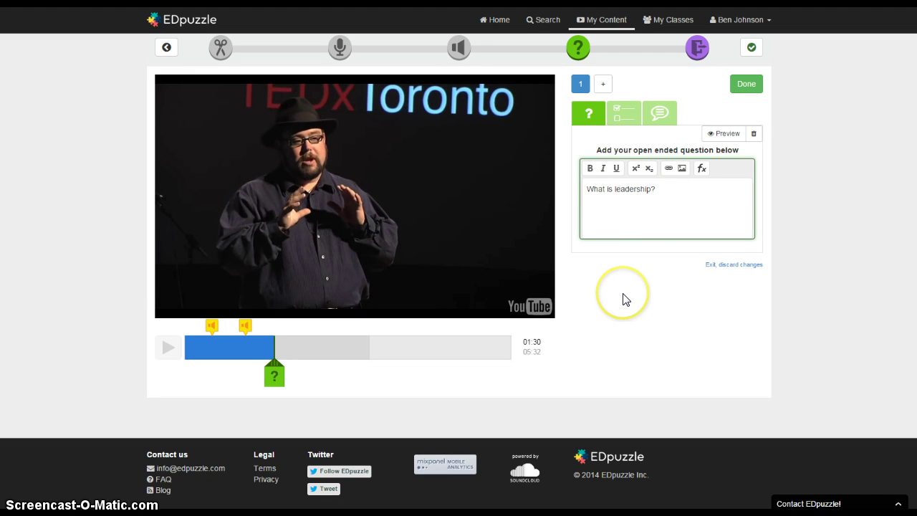
click(647, 196)
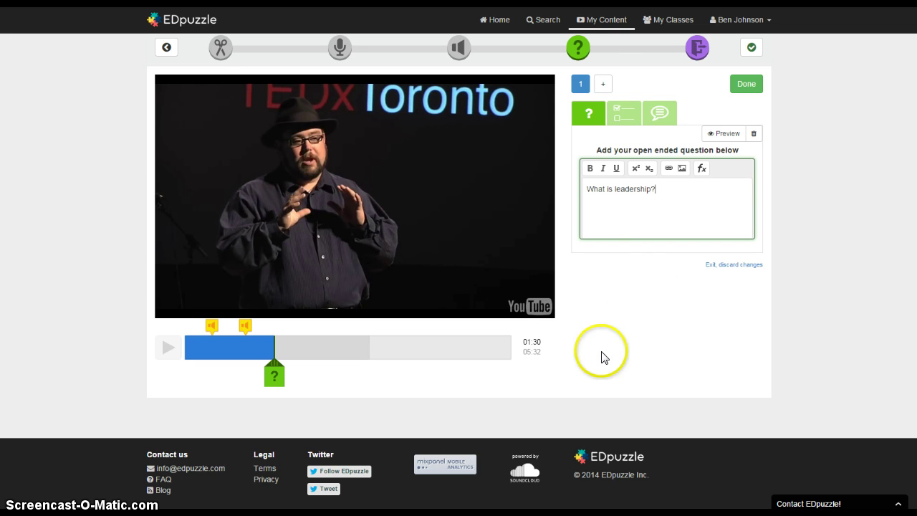
click(749, 86)
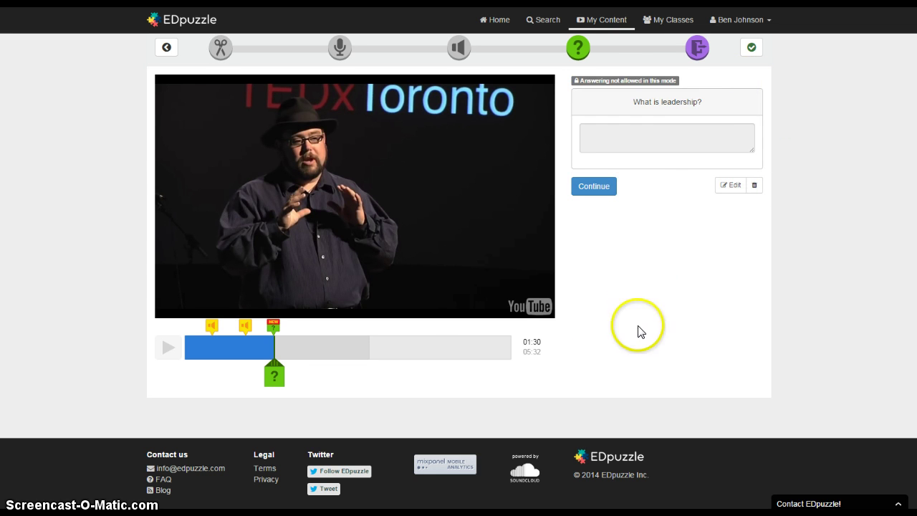
click(595, 188)
- Start a multiple-choice quiz at the 02:07 mark with the question "Who can be a great leader?"
click(171, 349)
click(311, 349)
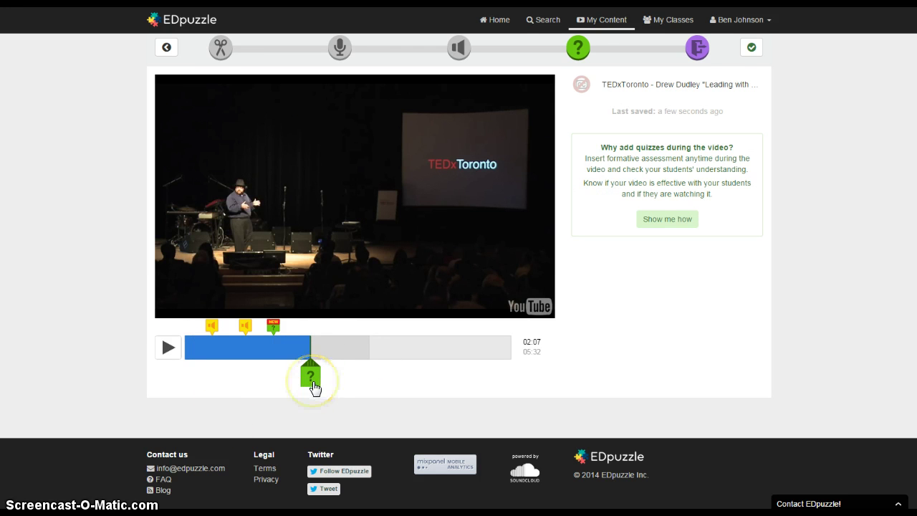
click(309, 374)
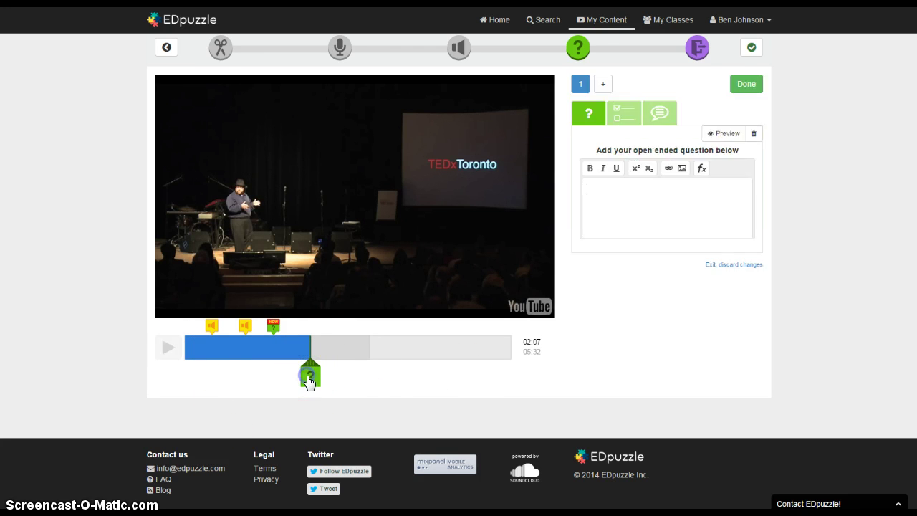
click(627, 113)
click(622, 188)
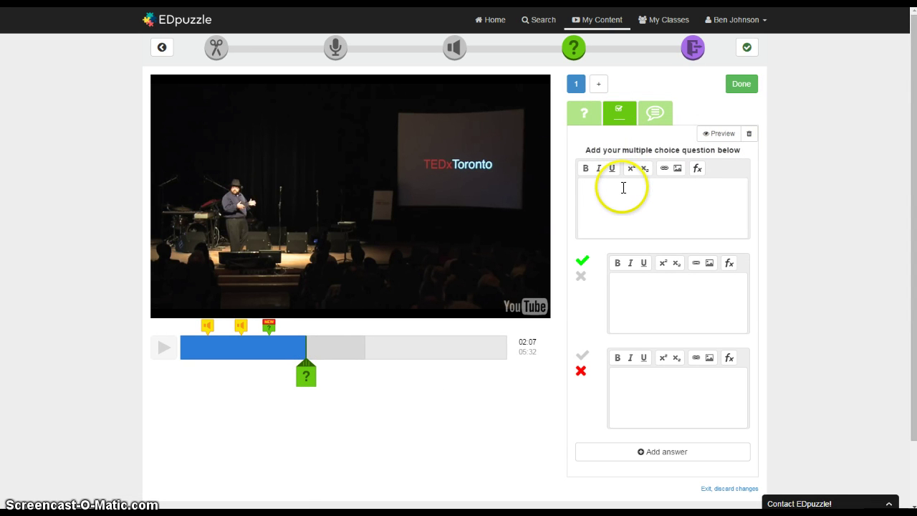
text(Who can be)
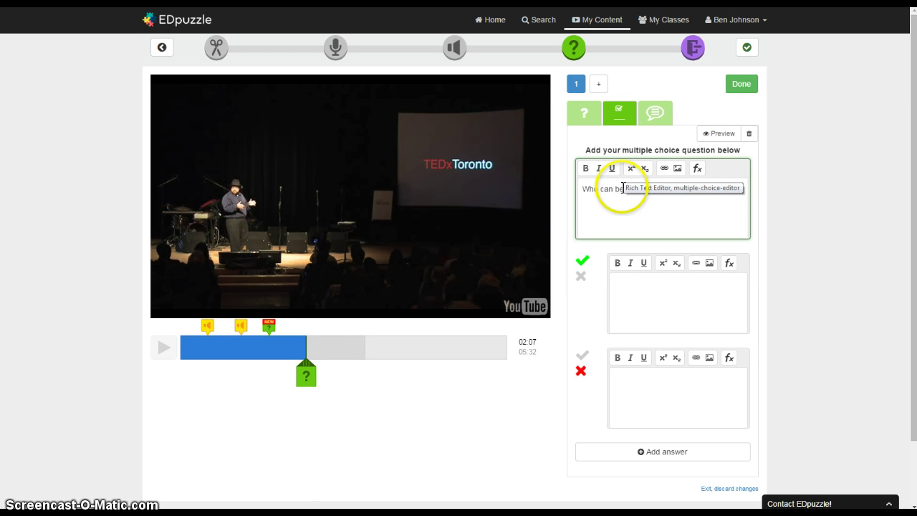
text( a grat leader?)
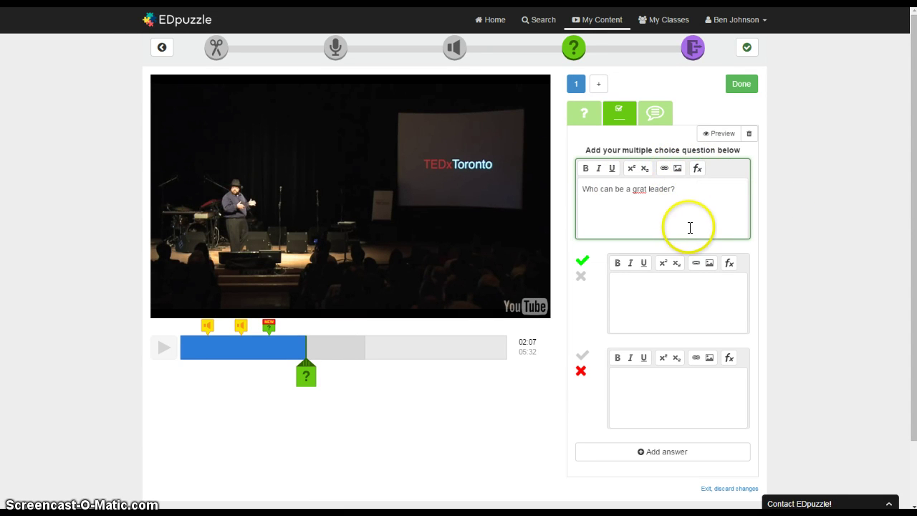
click(639, 189)
text(e)
- Give the multiple-choice question the answers "You", "Teacher" and "Principal", all marked as correct
text(You)
click(665, 390)
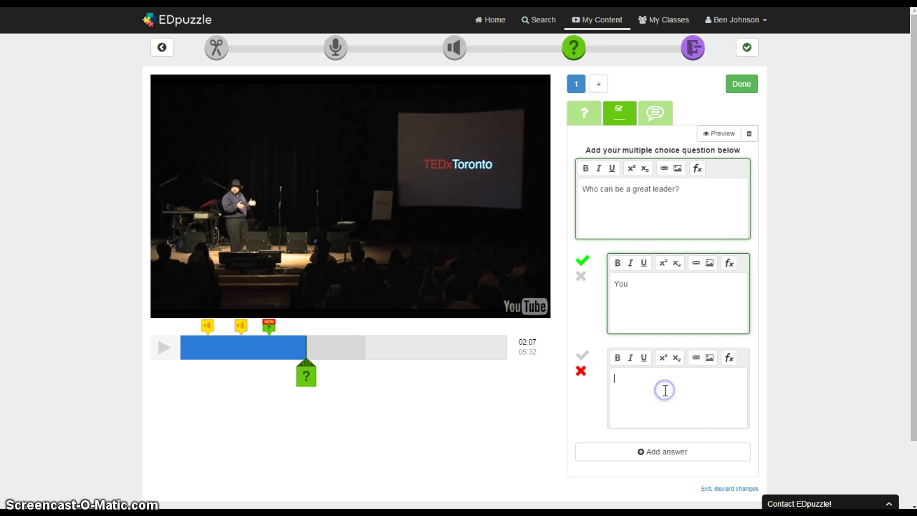
text(Teacher)
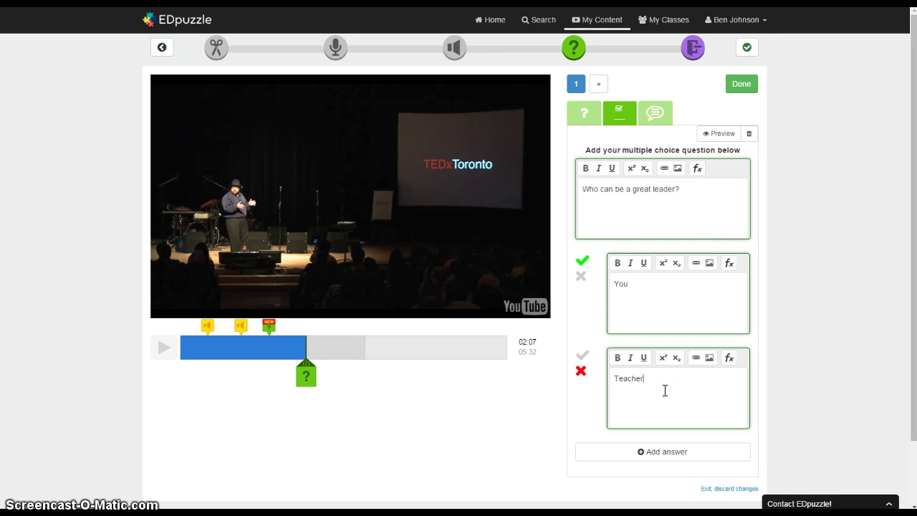
click(581, 356)
click(650, 451)
click(639, 480)
text(Princi)
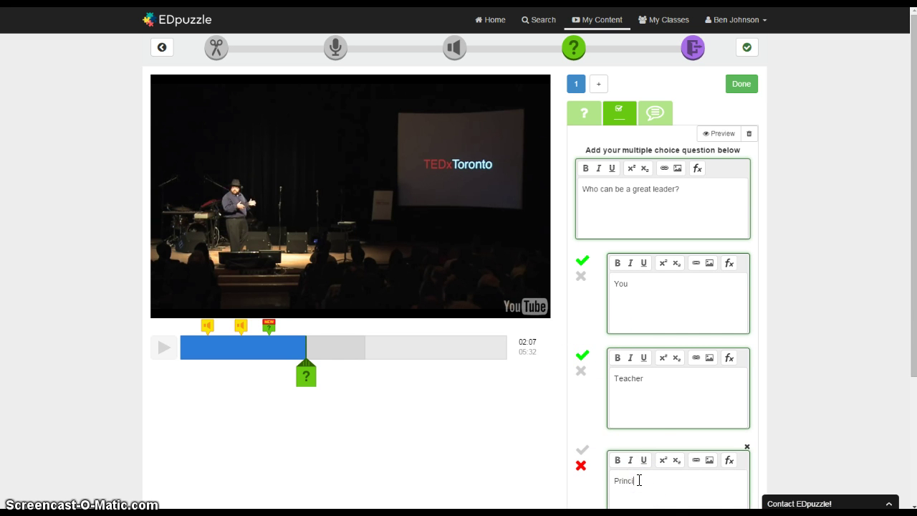
click(582, 450)
- Review the multiple-choice question with its answers, finish it and continue the video
click(691, 188)
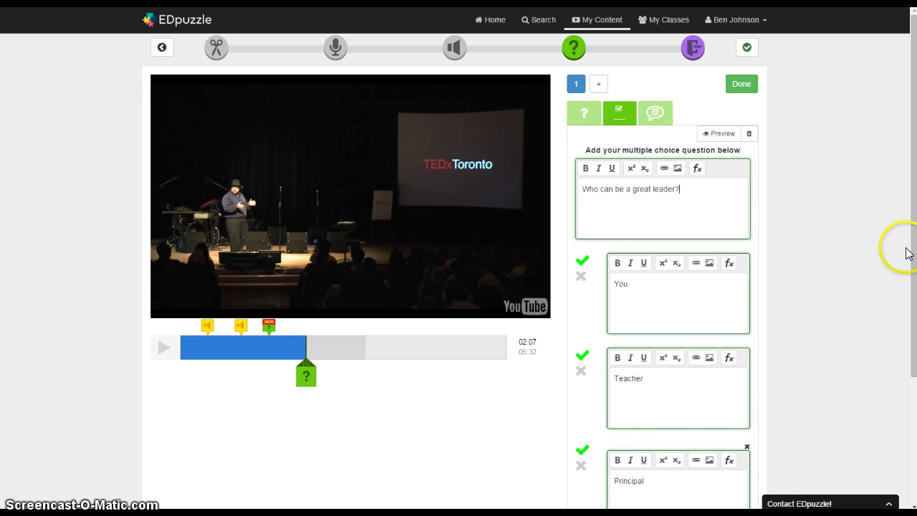
scroll(903, 251, down, 1)
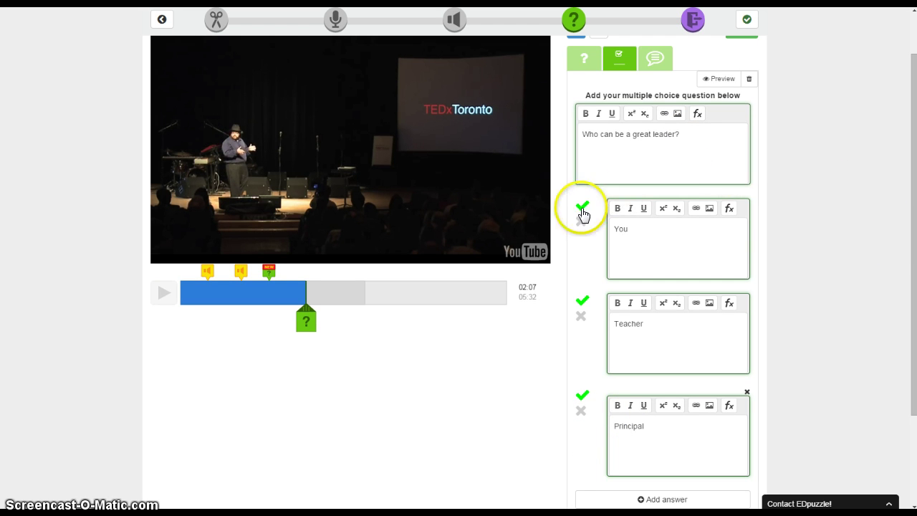
scroll(638, 383, down, 1)
scroll(676, 371, up, 2)
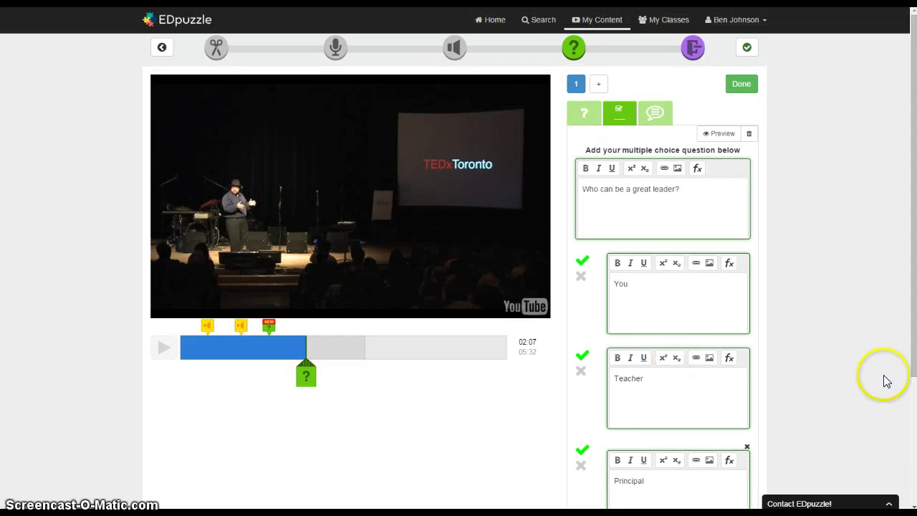
click(739, 87)
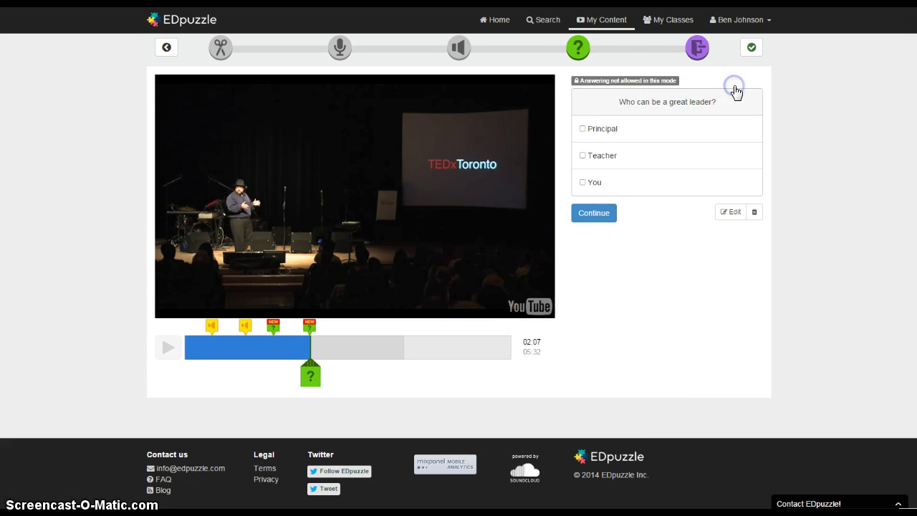
click(588, 214)
- Add a comment at the 03:47 mark of the video with the text "Visit this website:"
click(170, 351)
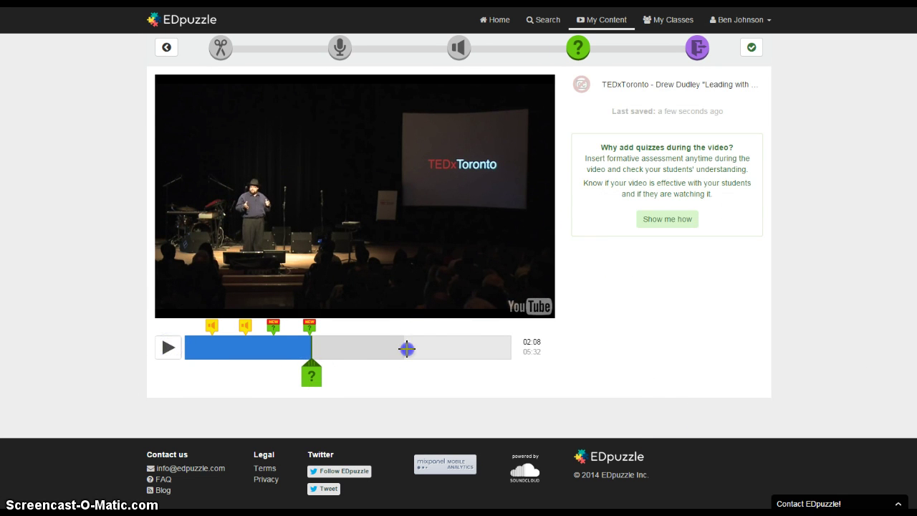
drag(430, 344, 407, 348)
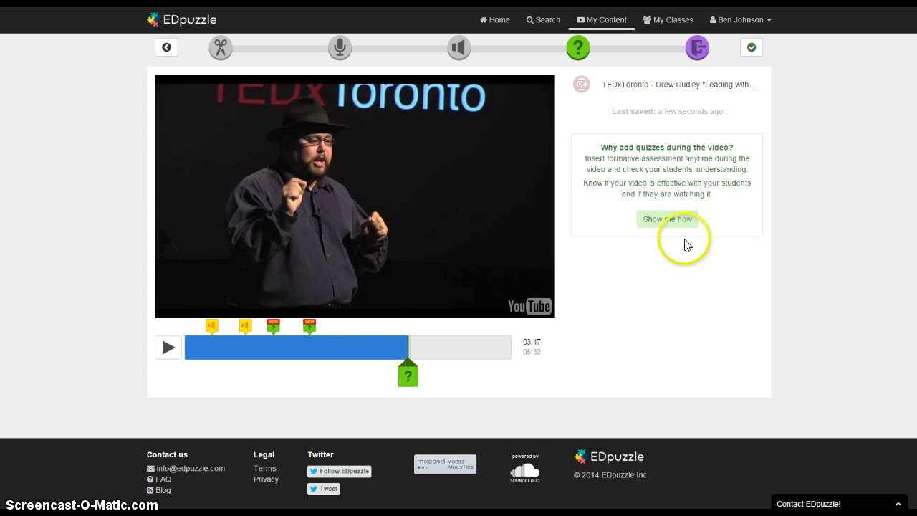
click(406, 380)
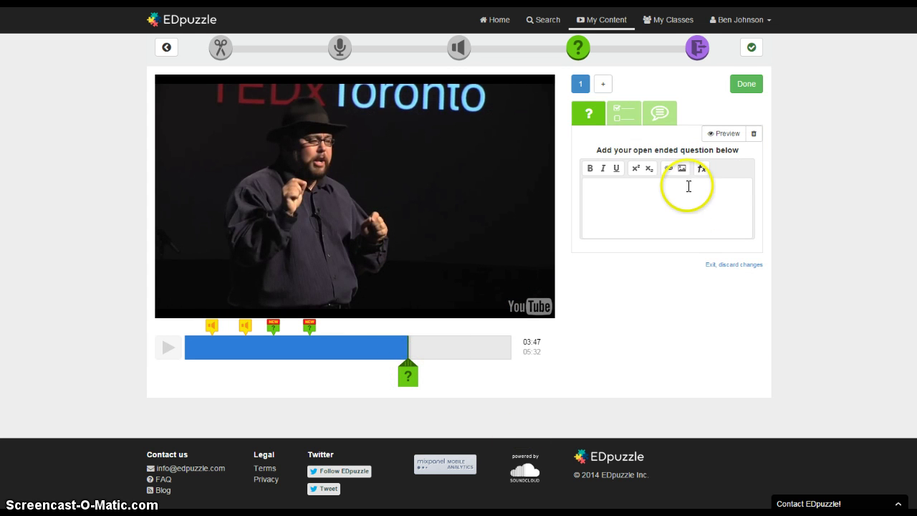
click(660, 119)
click(620, 199)
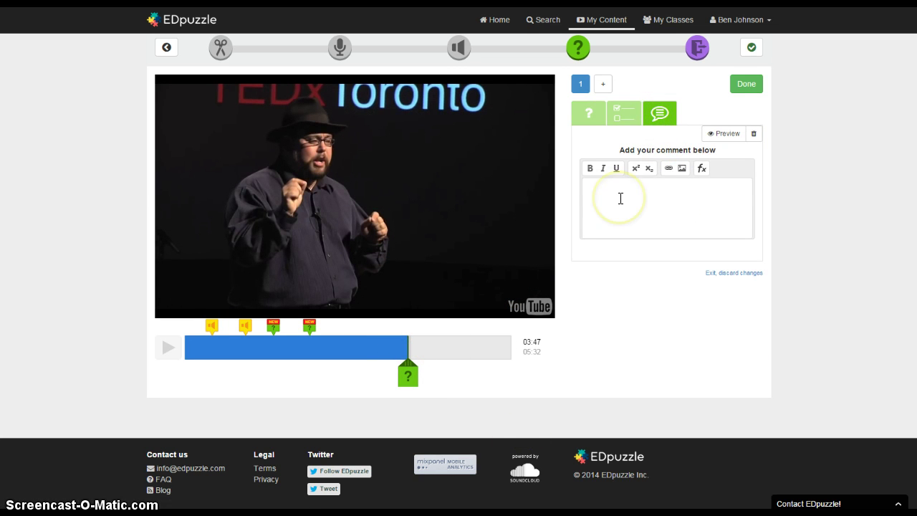
text(Visit this website:)
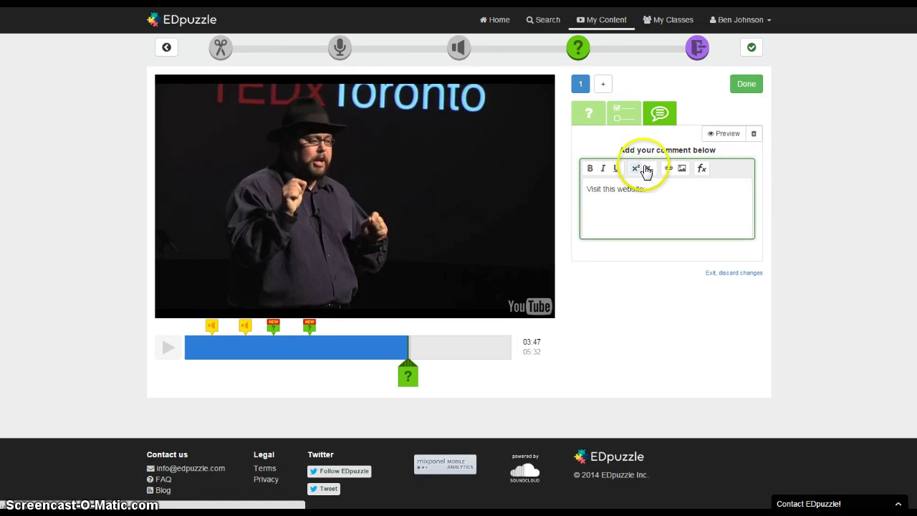
click(667, 168)
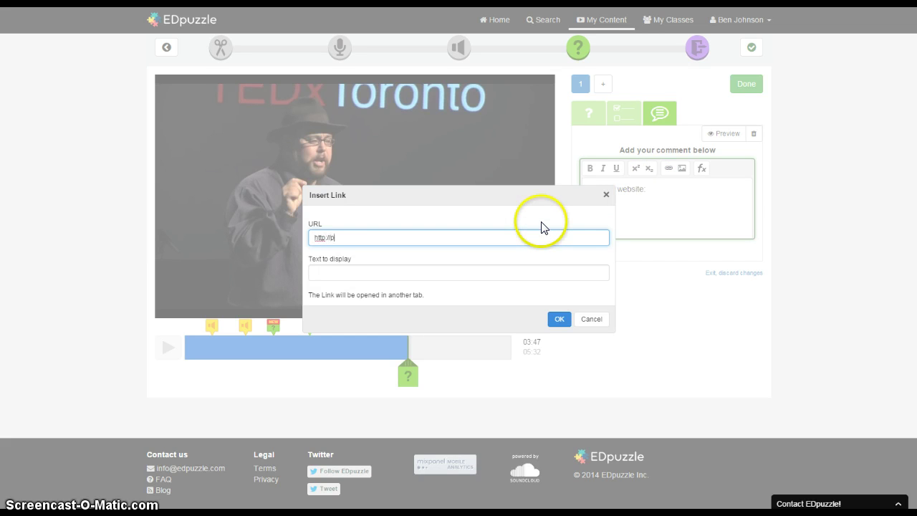
key(Tab)
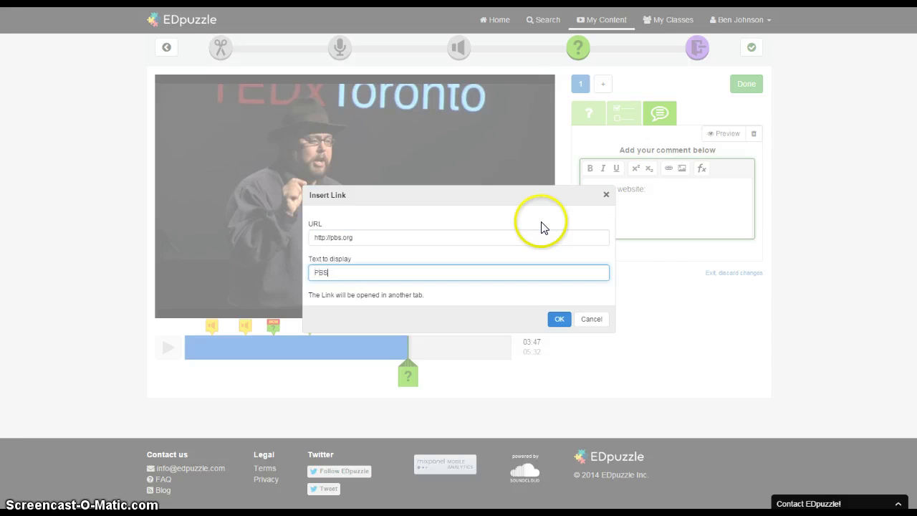
click(559, 319)
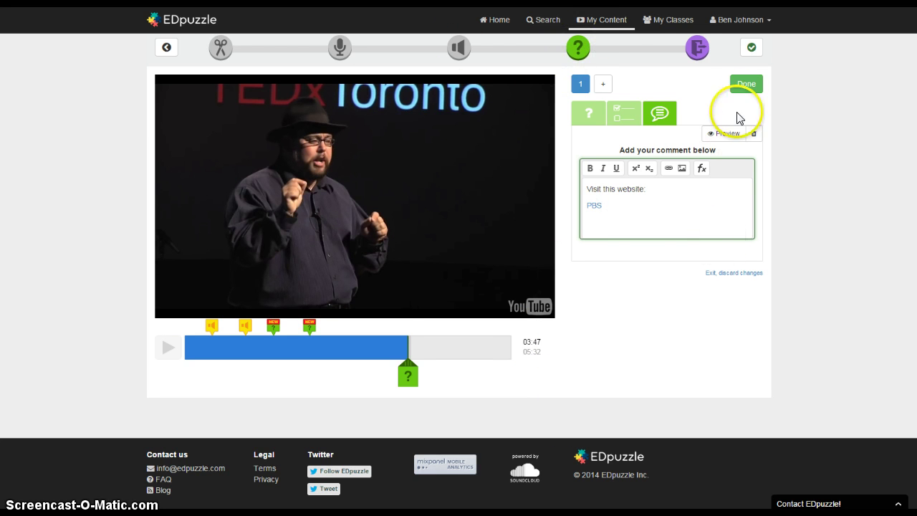
click(746, 85)
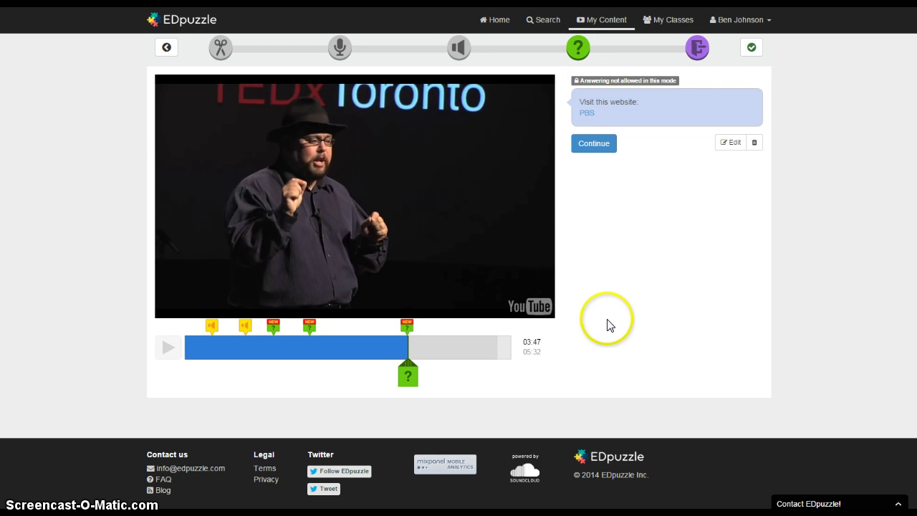
- Finish the video lesson, keep English as its language in the information summary, and save and exit
click(697, 49)
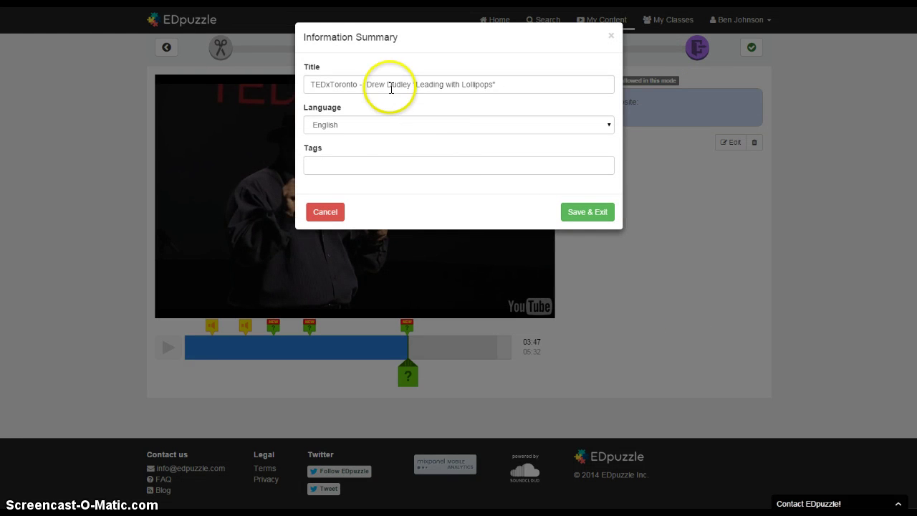
click(606, 125)
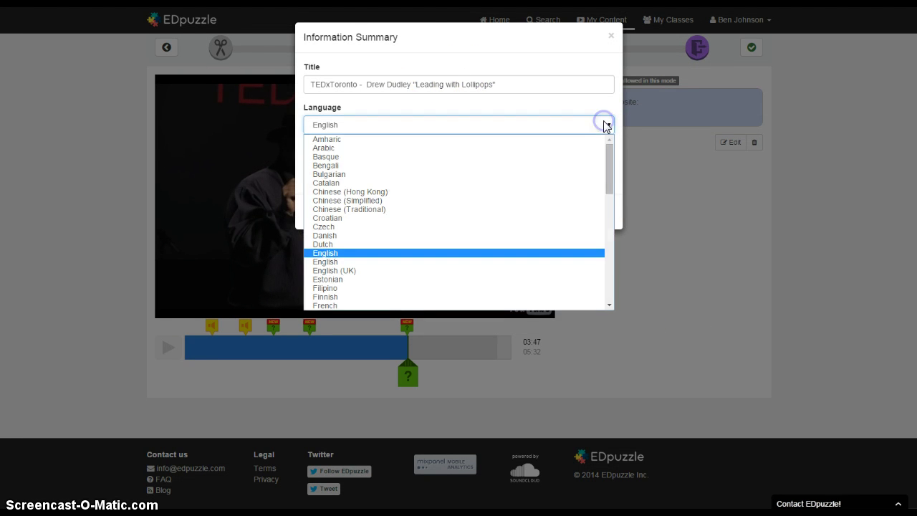
click(520, 111)
click(383, 166)
click(587, 212)
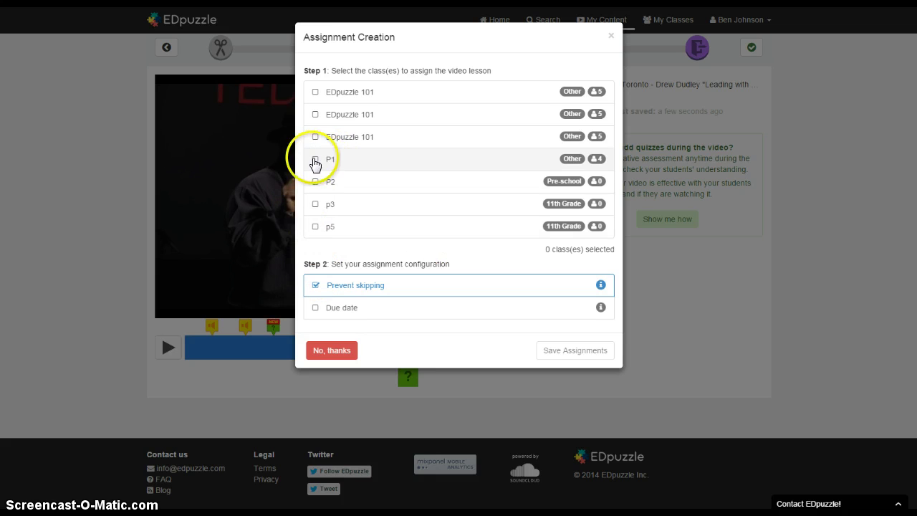
- Assign the lesson to class p5 with skipping prevented and a due date of Fri Jan 23, 2015, 11:59 PM, and save the assignment
click(315, 228)
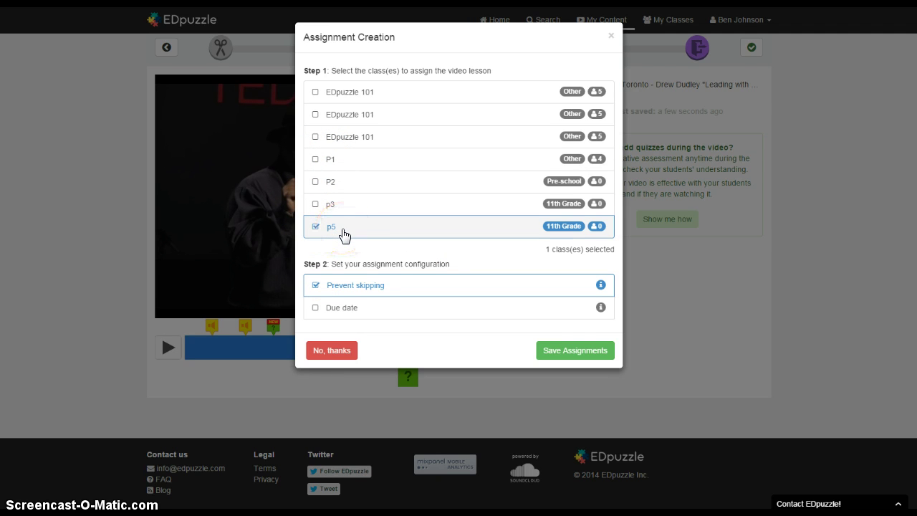
click(384, 290)
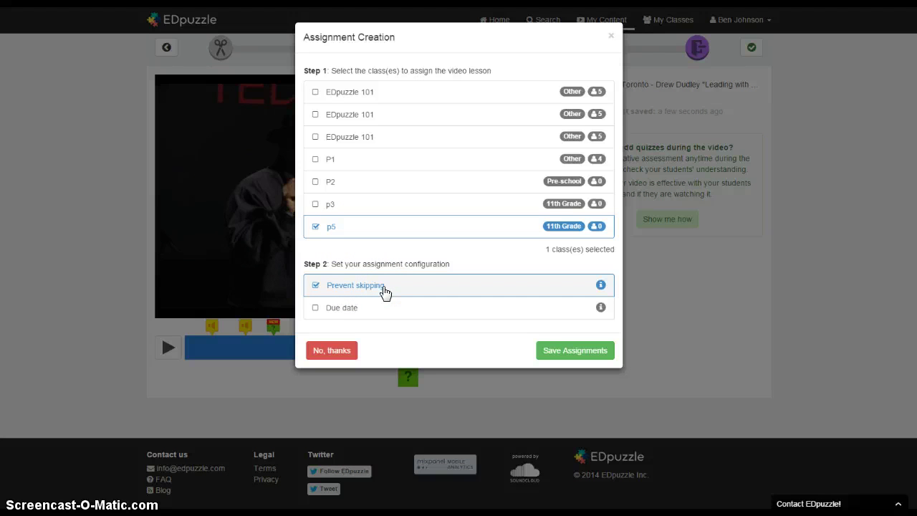
click(316, 308)
click(521, 263)
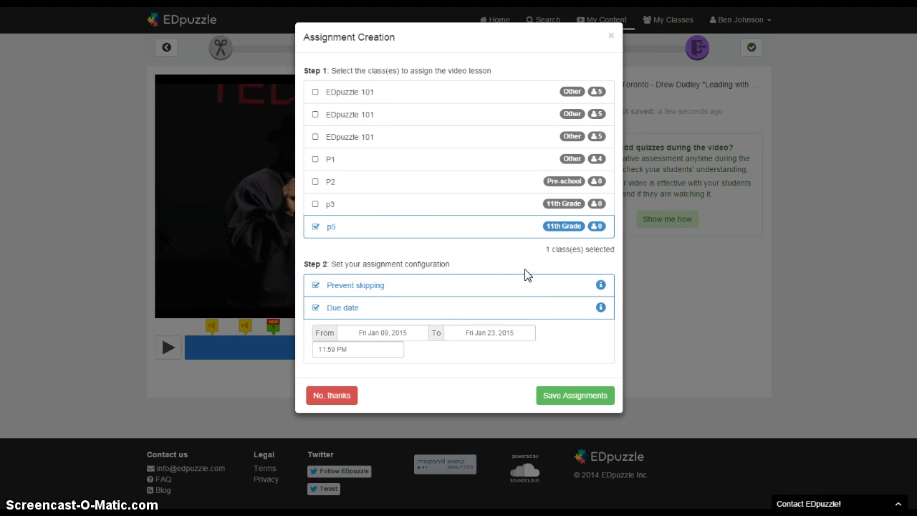
click(559, 397)
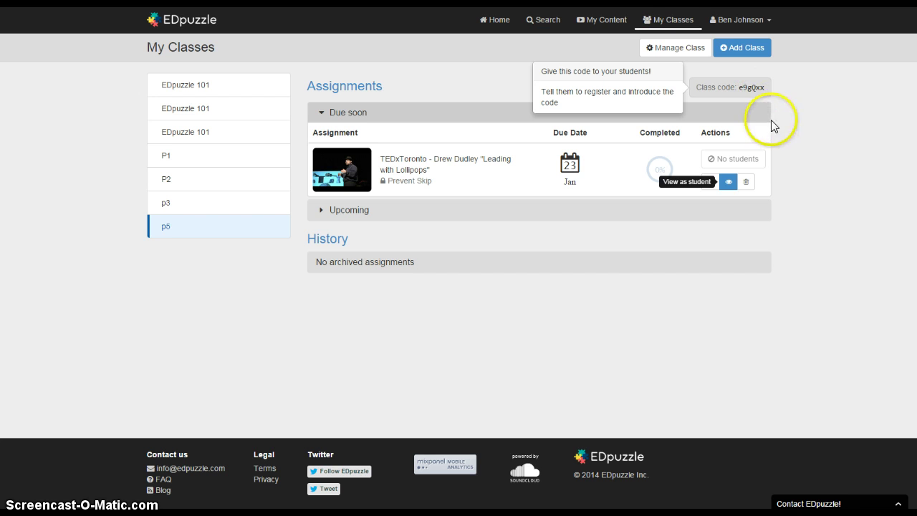
- Create a class named "p6" with the subject Computers and the grade 12th Grade, and save it
click(736, 51)
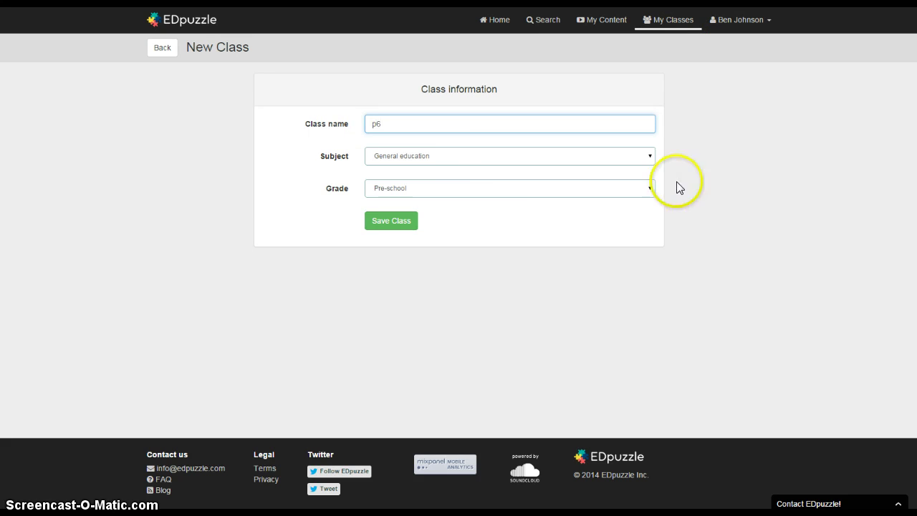
click(562, 150)
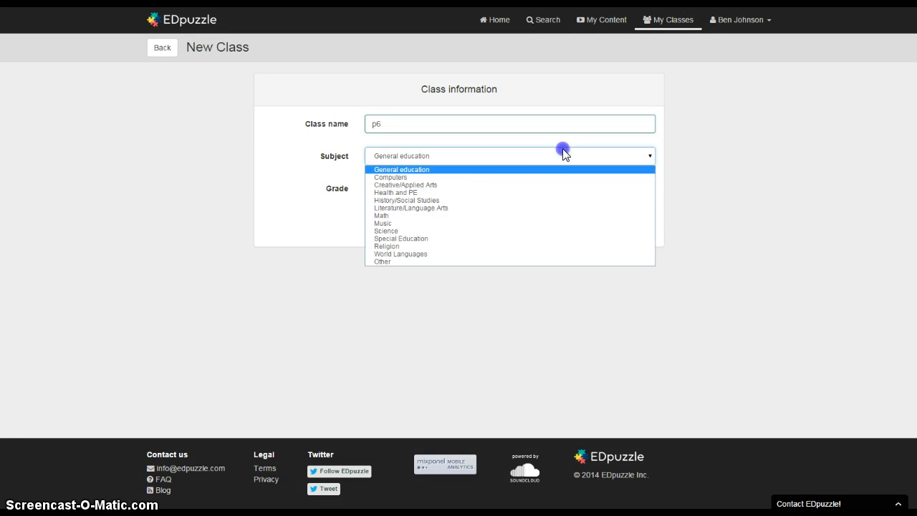
click(489, 179)
click(559, 191)
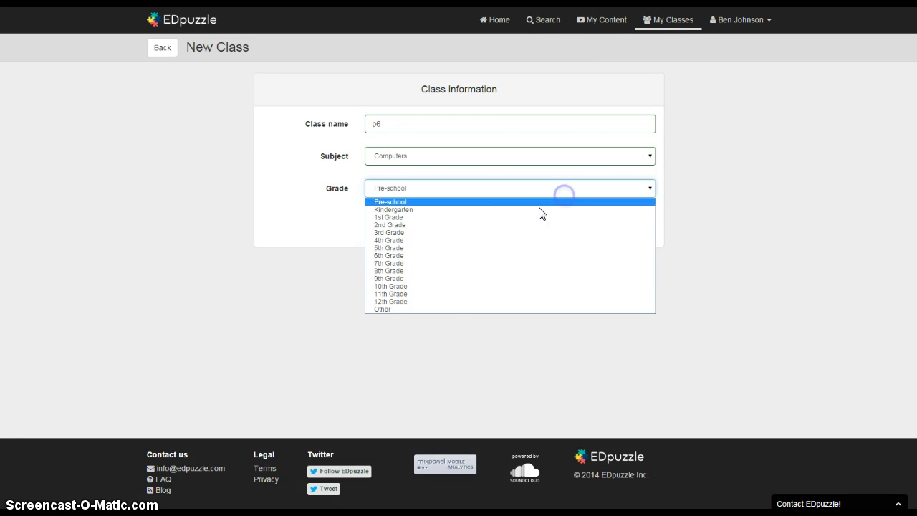
click(433, 302)
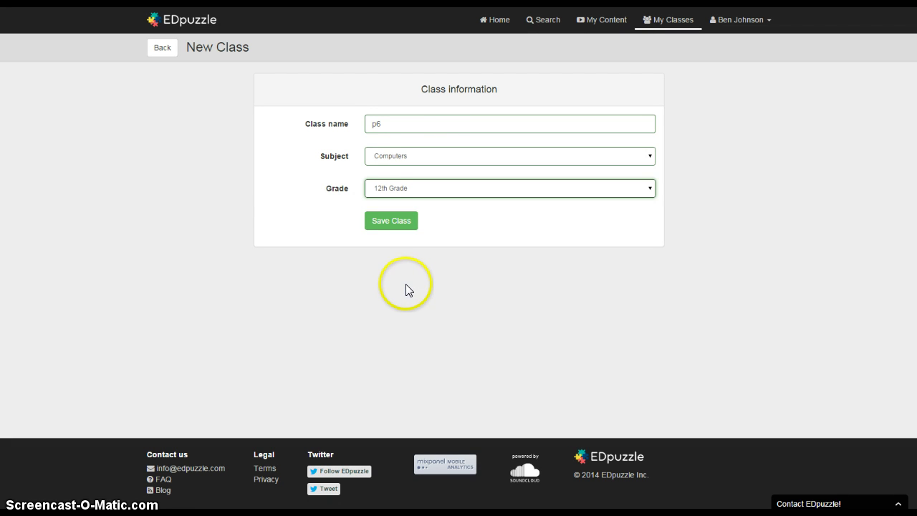
click(398, 224)
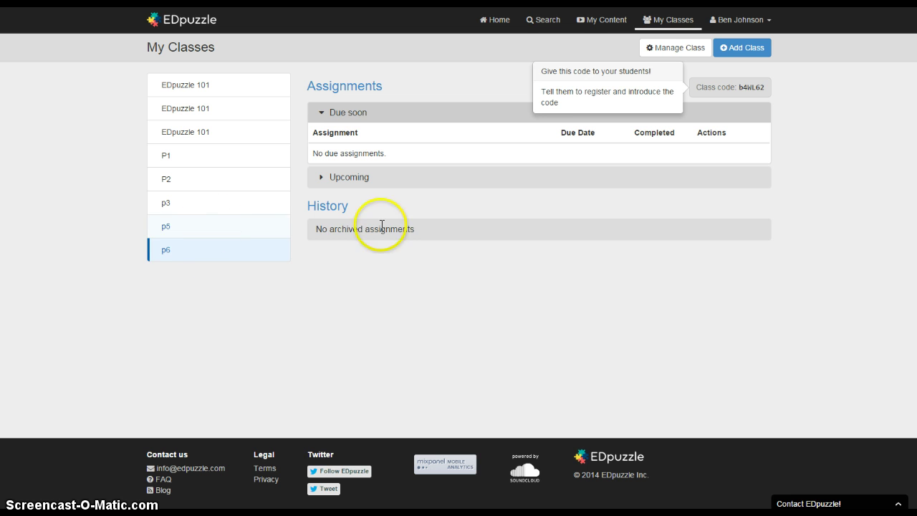
- Look at the class code of p6 and view the assignments of classes P2 and P1
click(766, 90)
click(639, 402)
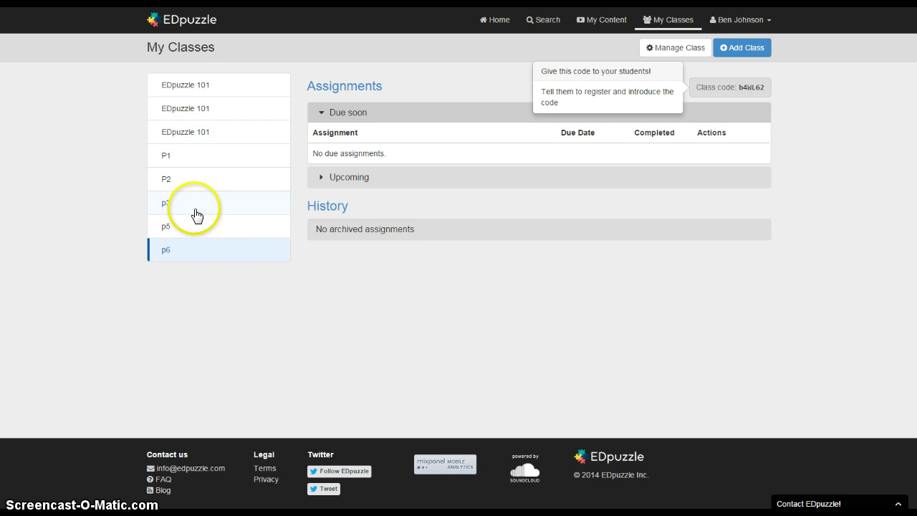
click(191, 180)
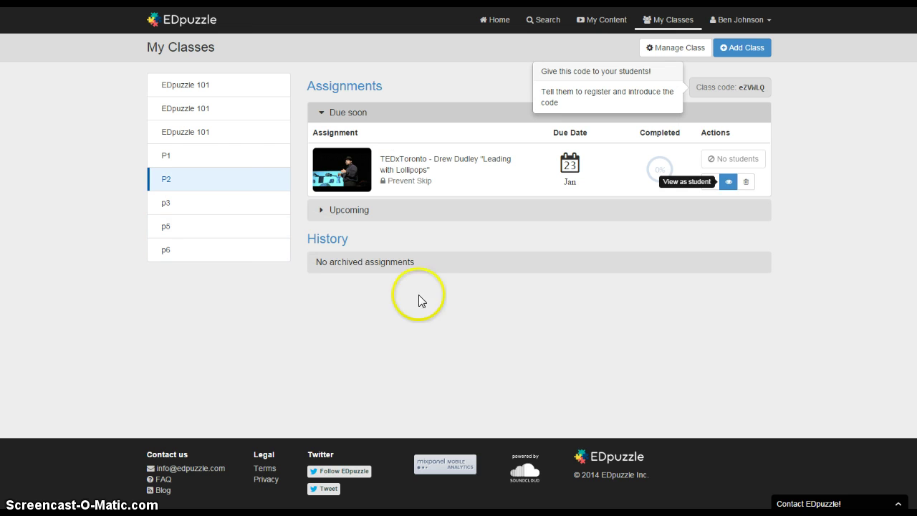
click(236, 157)
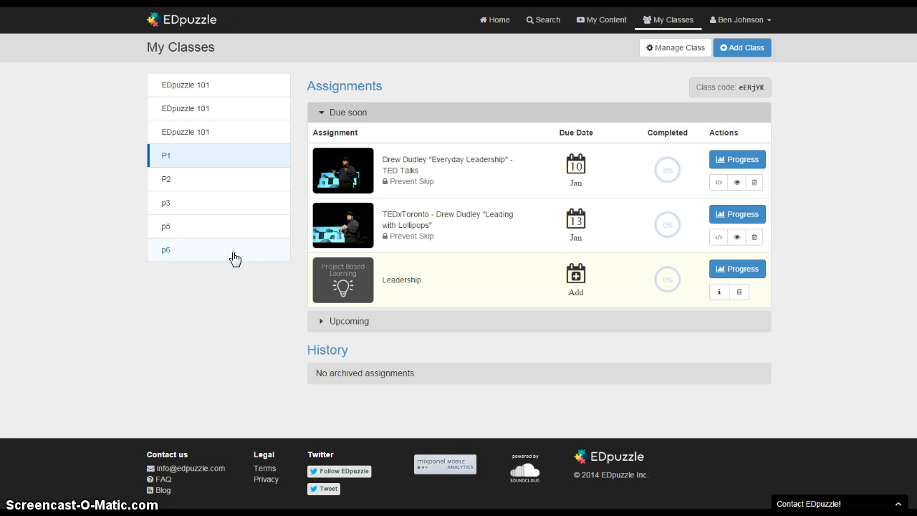
- Preview P1's "Everyday Leadership" video as a student, review its first question and continue past it
click(737, 183)
click(531, 117)
click(266, 358)
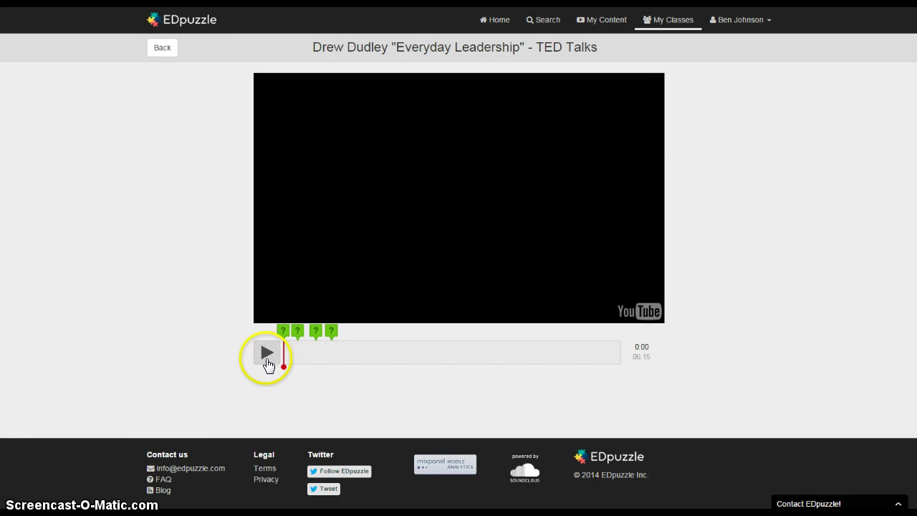
drag(195, 353, 179, 335)
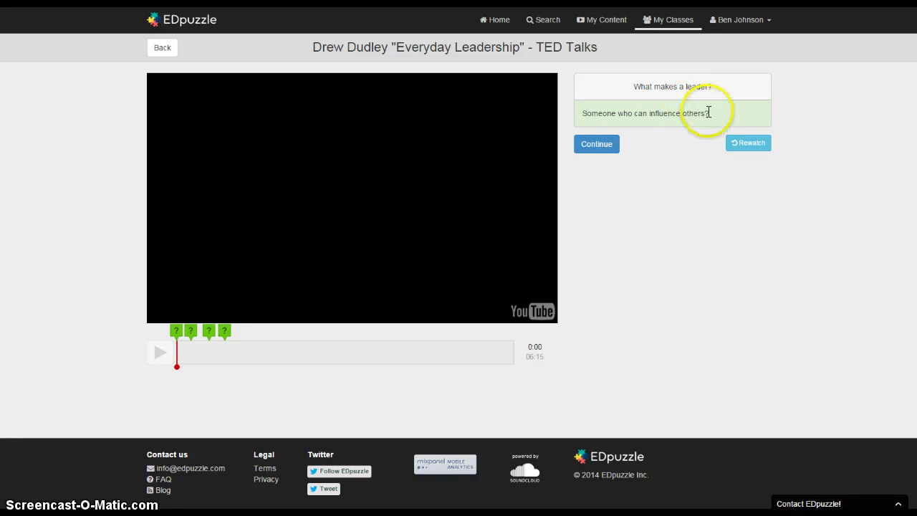
click(608, 148)
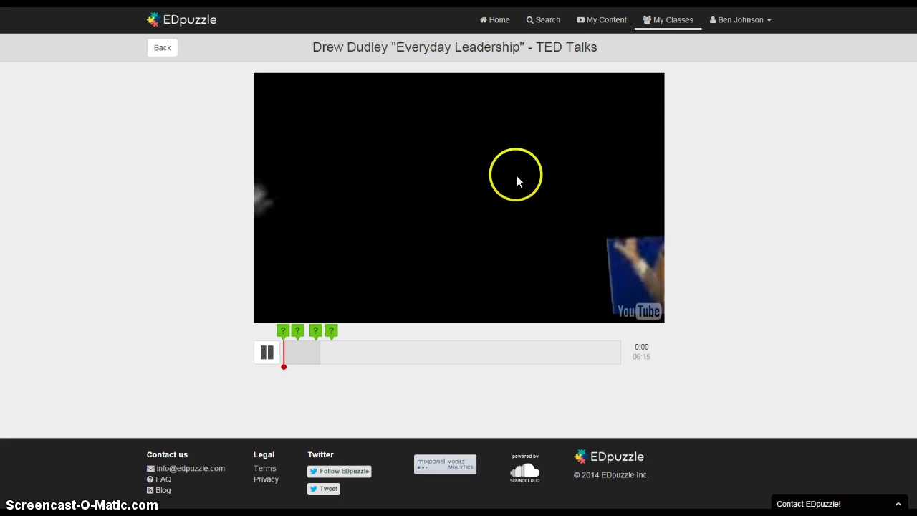
- Play the student preview through to the second question, review its answers and return to the class list
click(268, 355)
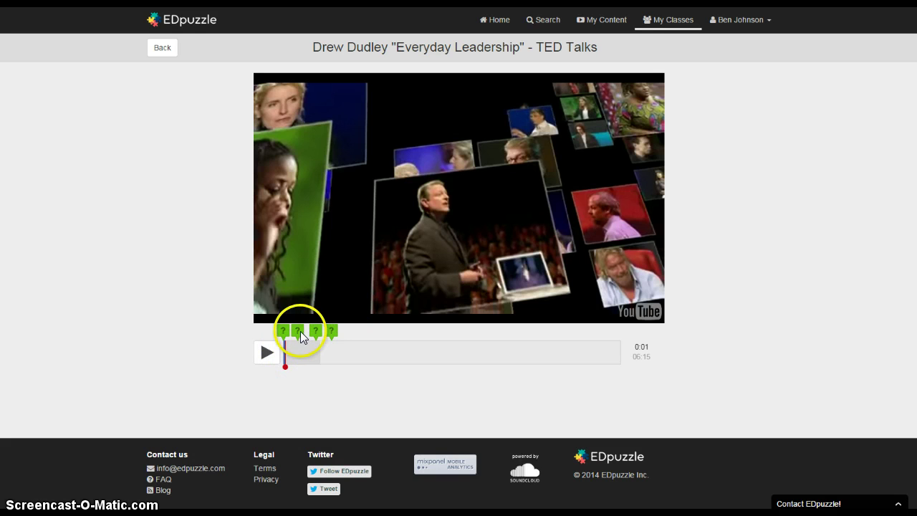
click(265, 352)
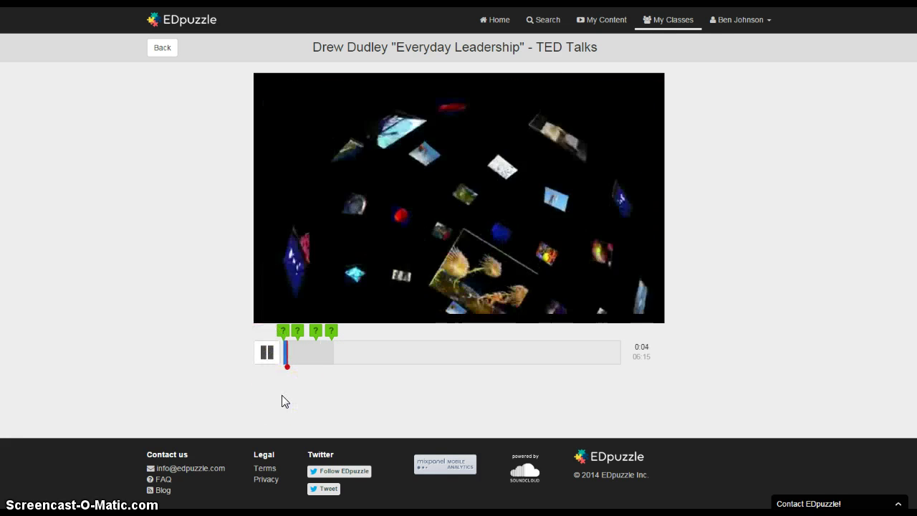
click(288, 368)
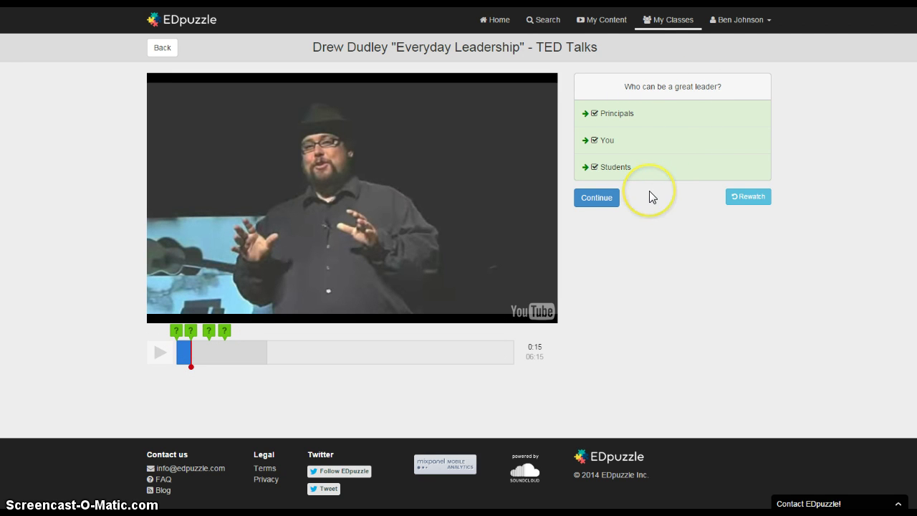
click(599, 203)
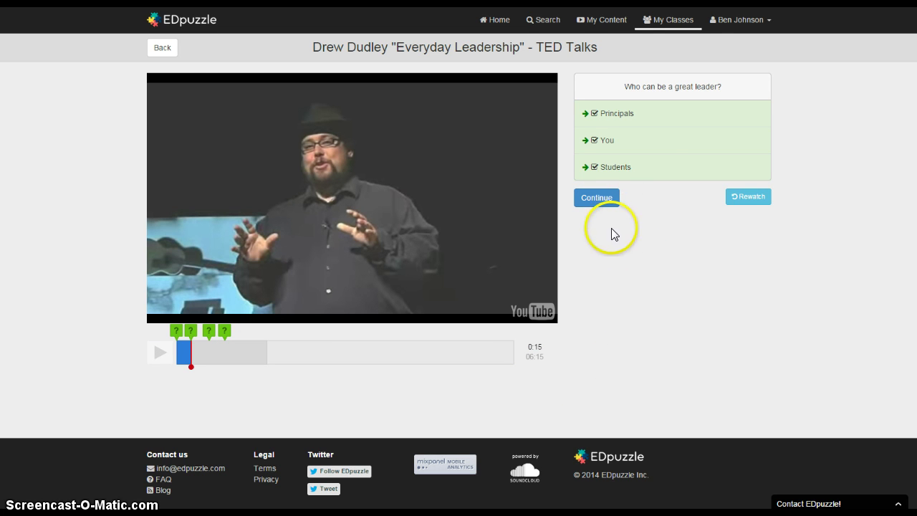
click(162, 48)
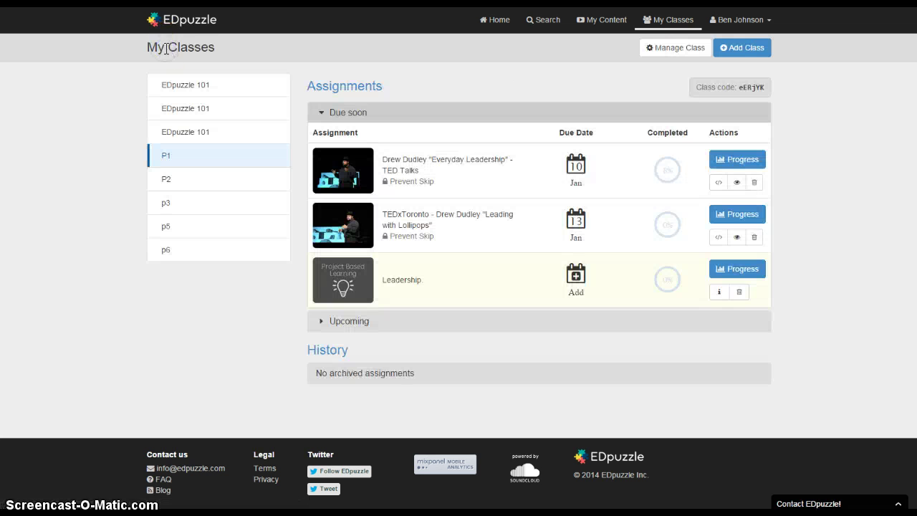
- Review the class progress for "Everyday Leadership" and the teacher's individual video views and quiz answers, and return to the classes
click(745, 161)
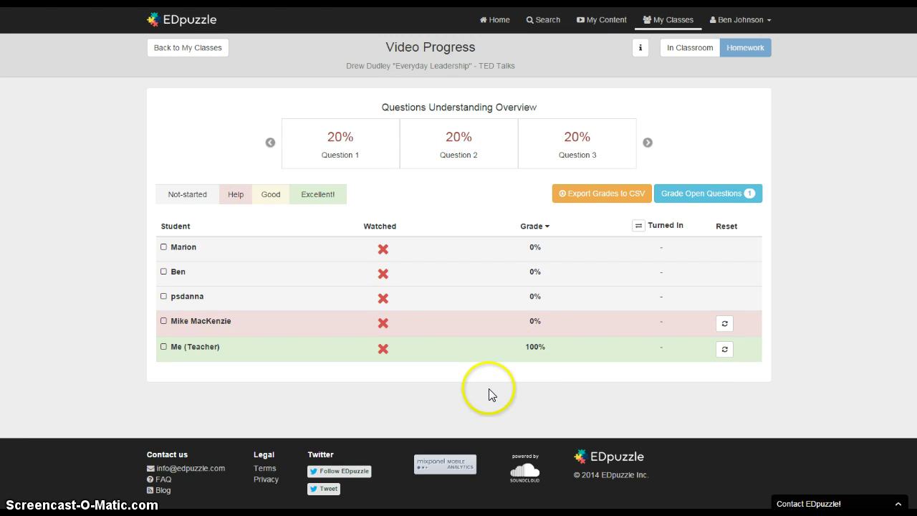
click(405, 355)
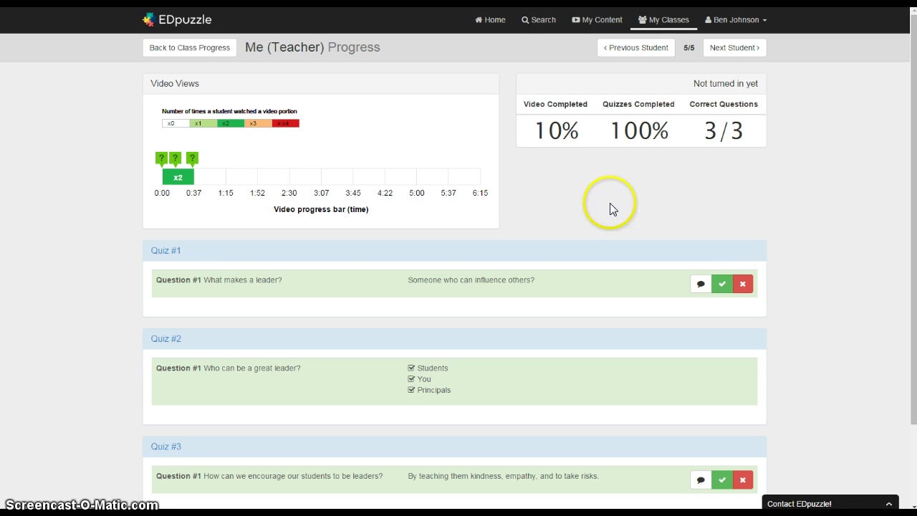
scroll(619, 192, down, 1)
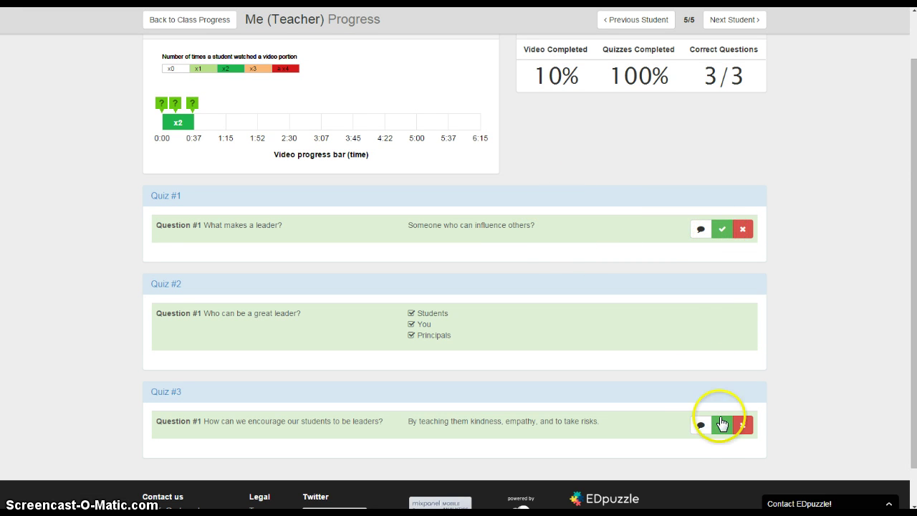
scroll(659, 287, up, 1)
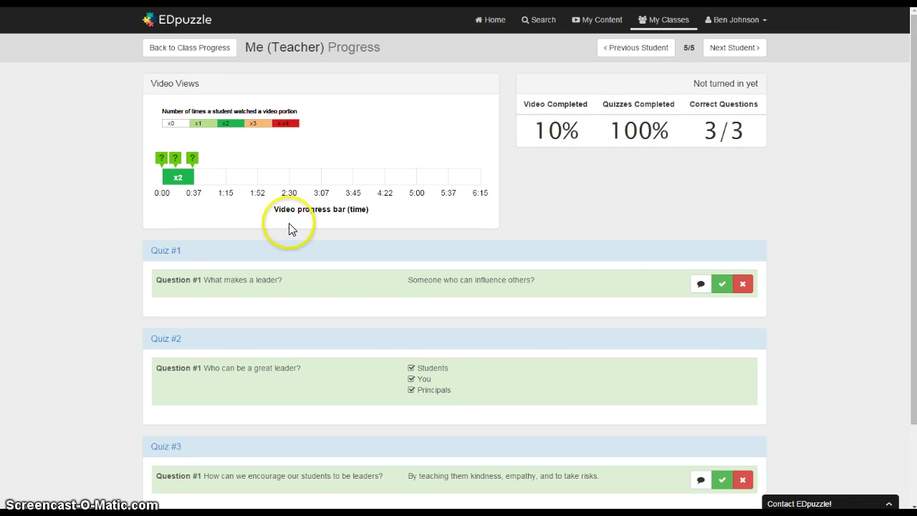
click(202, 48)
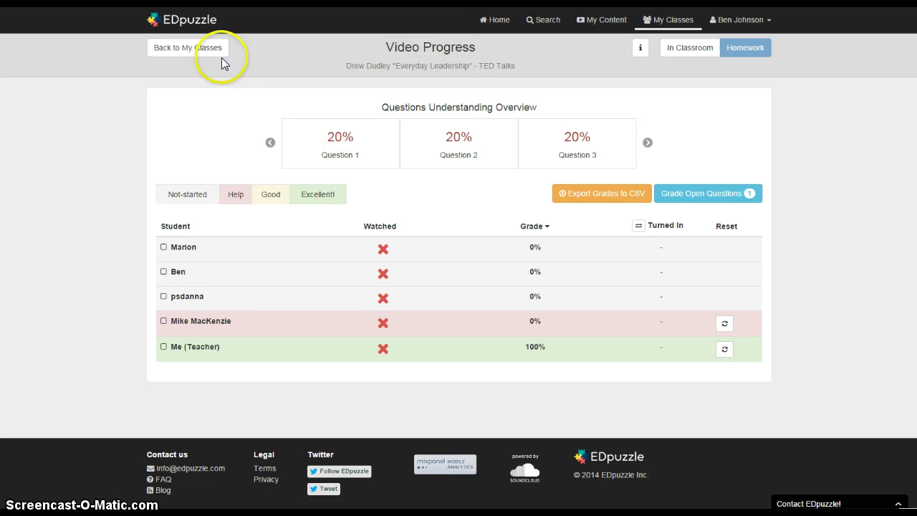
click(188, 48)
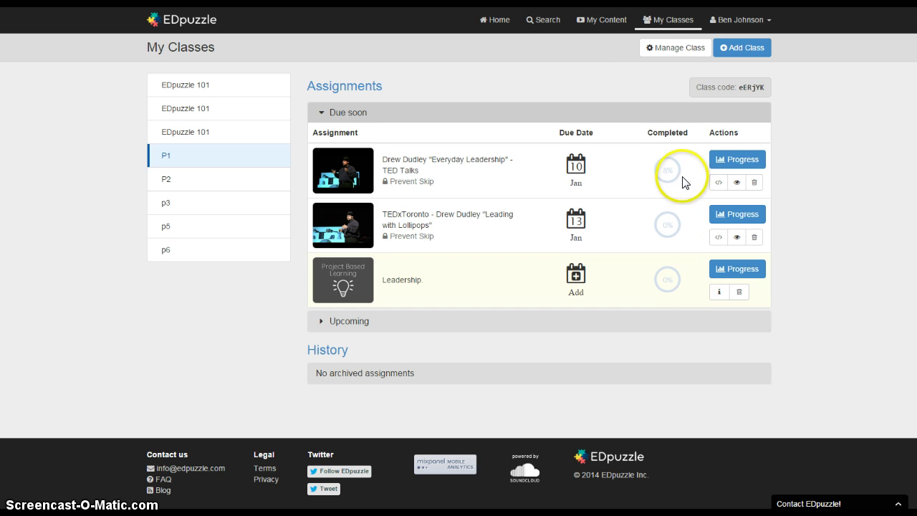
- Start creating a new project in My Content
click(598, 20)
click(742, 49)
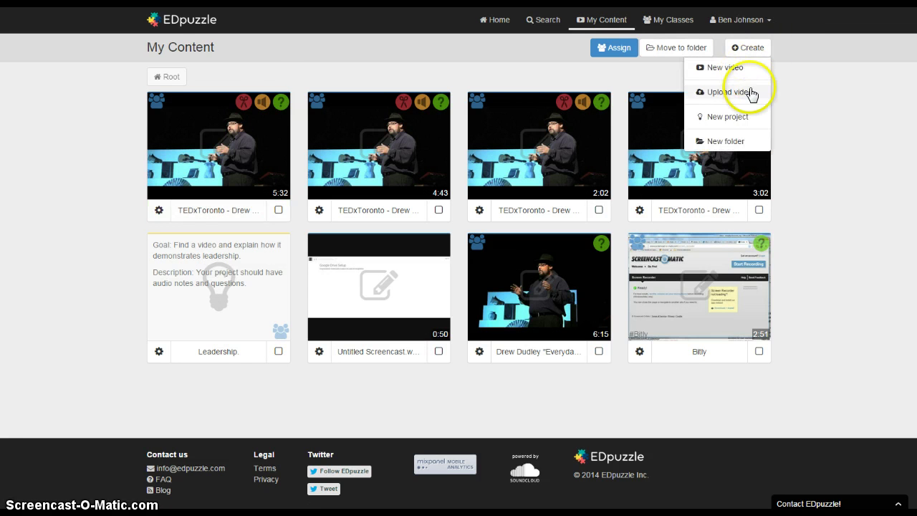
click(763, 122)
click(745, 49)
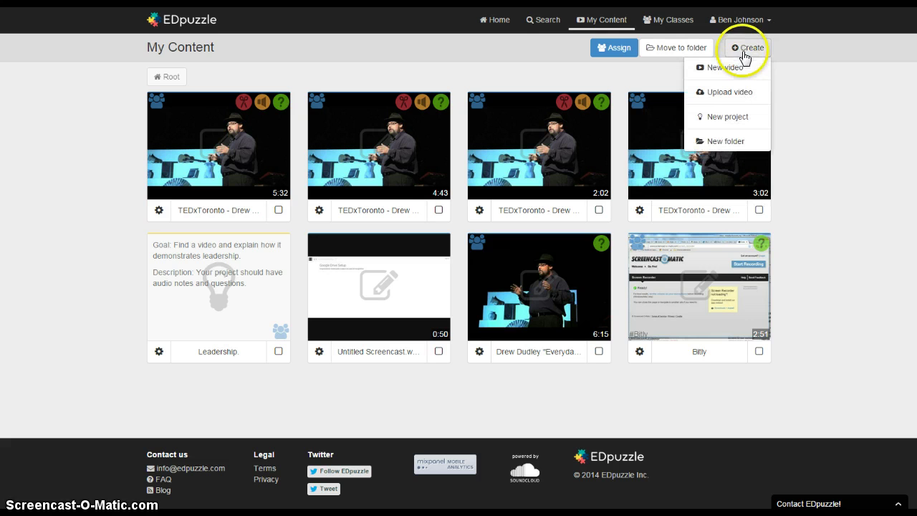
click(749, 119)
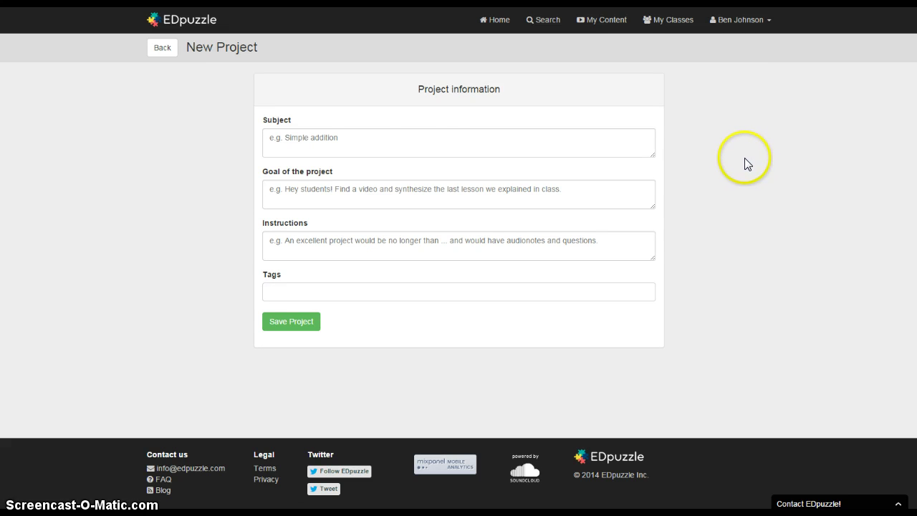
- Enter "Leadership" as both the subject and the goal of the new project
click(404, 144)
text(Leadership)
key(Tab)
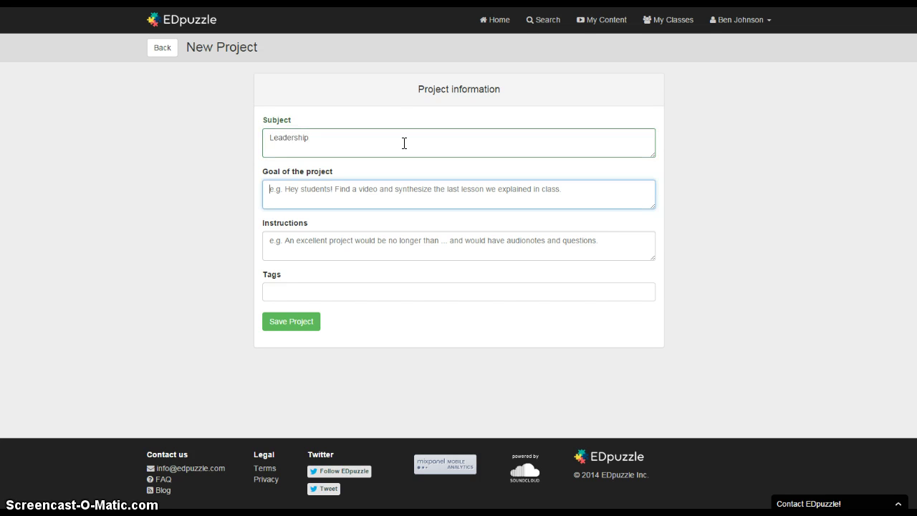
text(Lead)
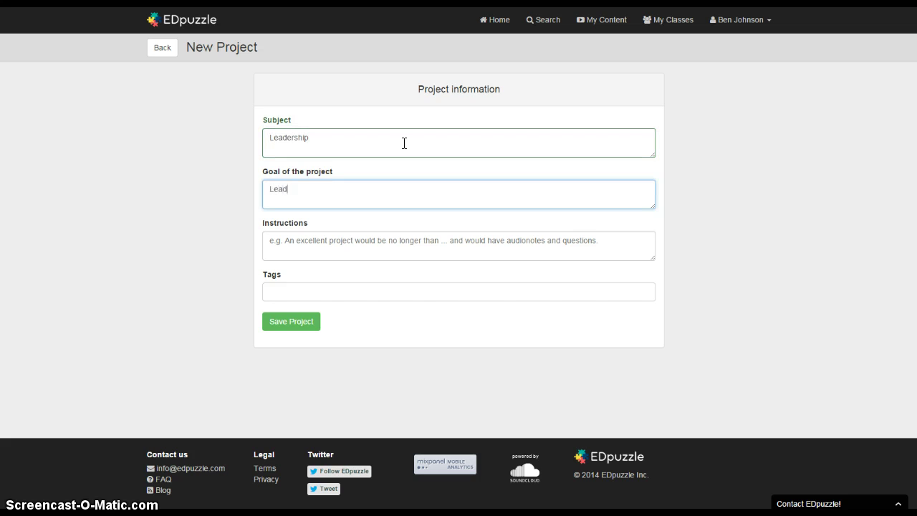
text(ership)
key(Tab)
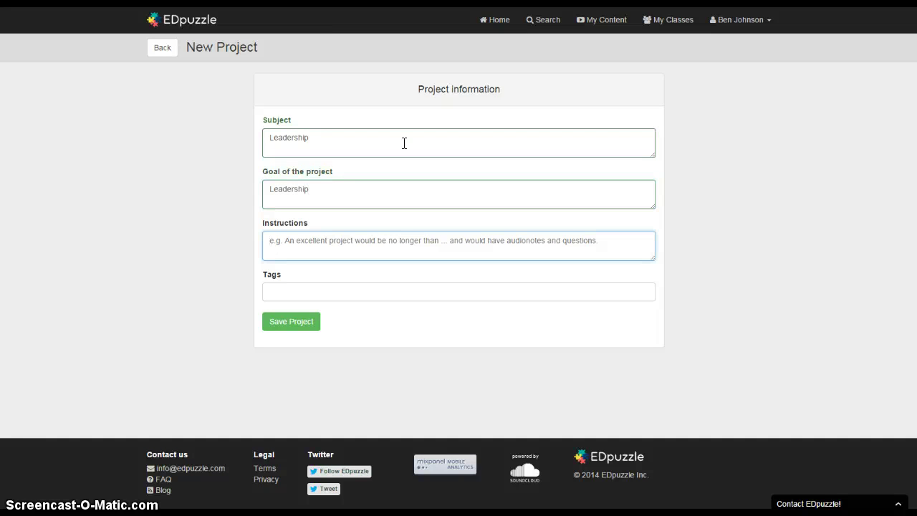
- Enter the project instructions "Find/make a video that demonstrate leadership. Please add questions." and save the project
text(F)
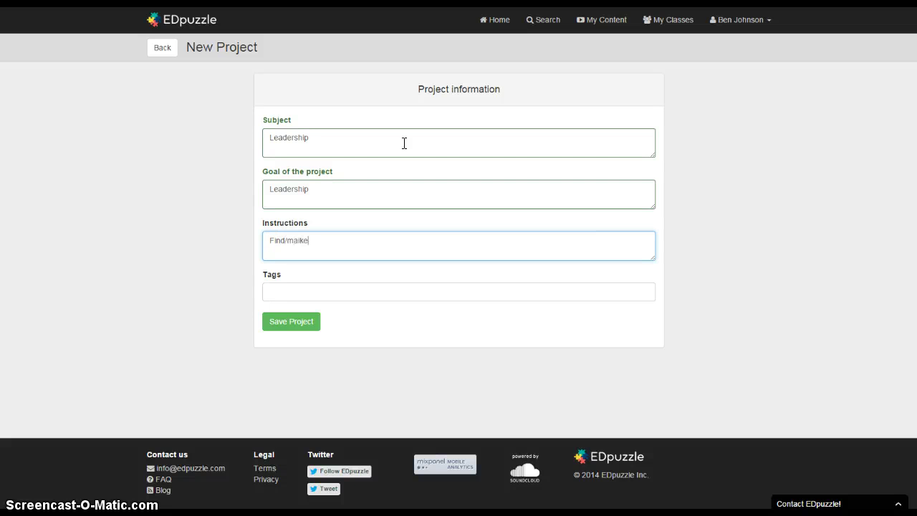
text(ind/make a video that demonstrate leadership?)
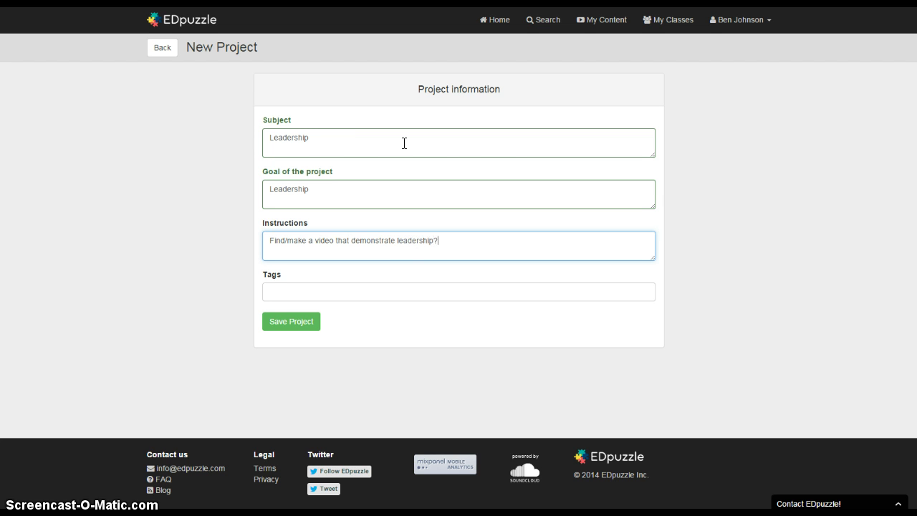
key(BackSpace)
text(.  Please add questions.)
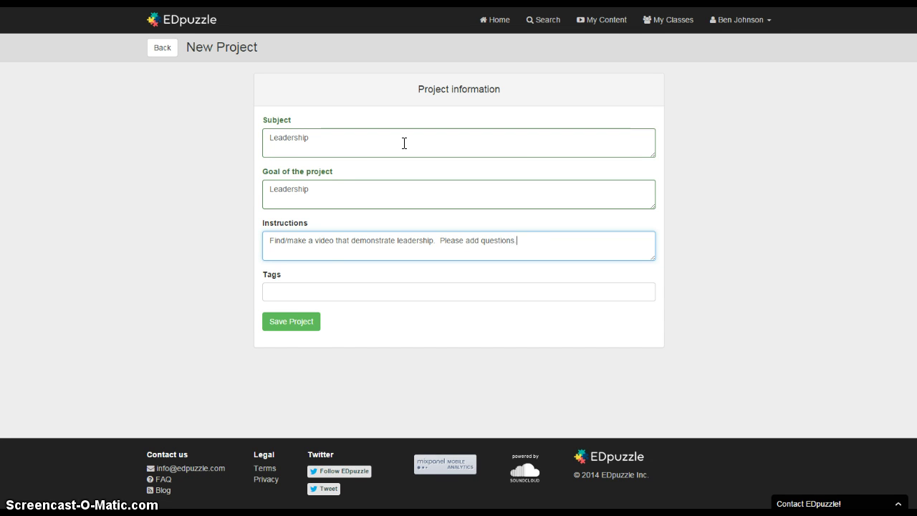
click(304, 324)
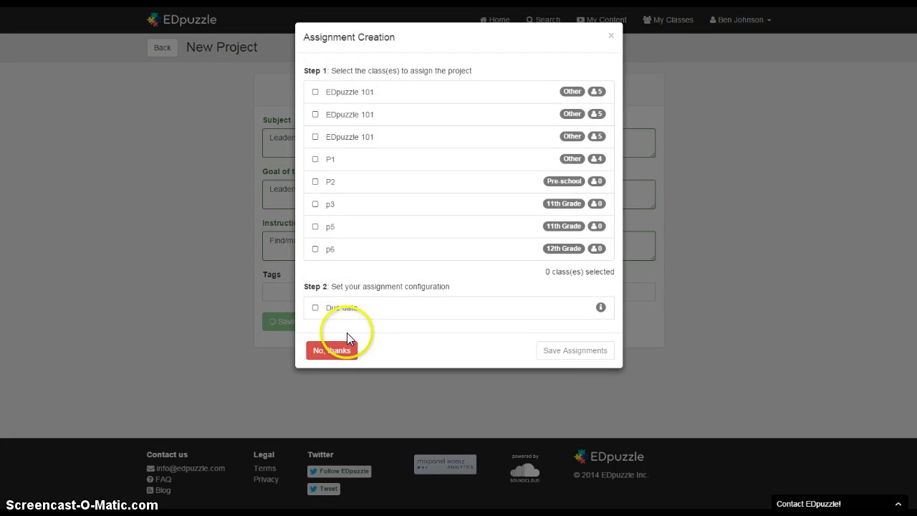
- Assign the project to class p5 with a due date of January 16, 2015, and save the assignment
click(315, 227)
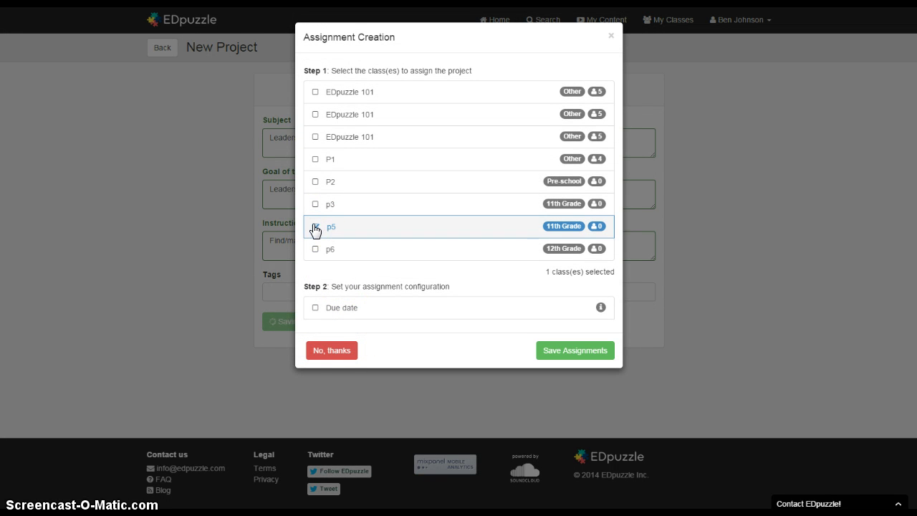
click(316, 308)
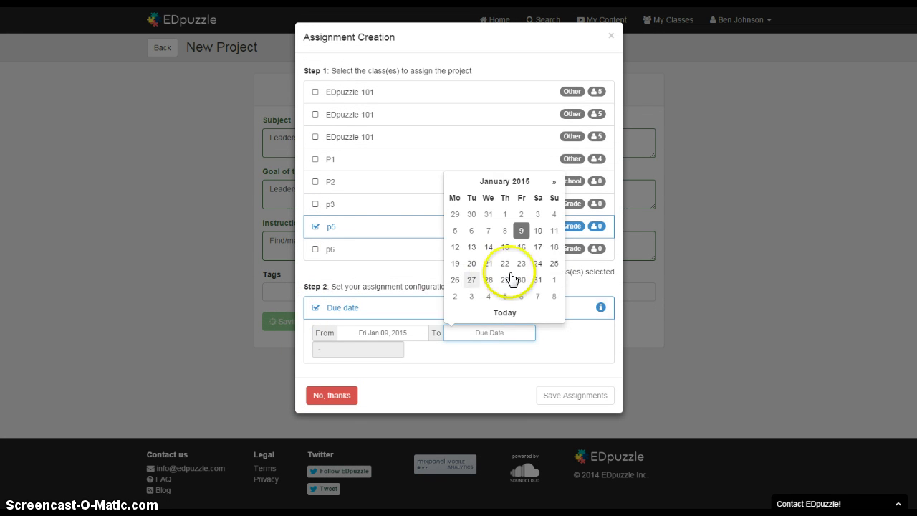
click(520, 248)
click(576, 396)
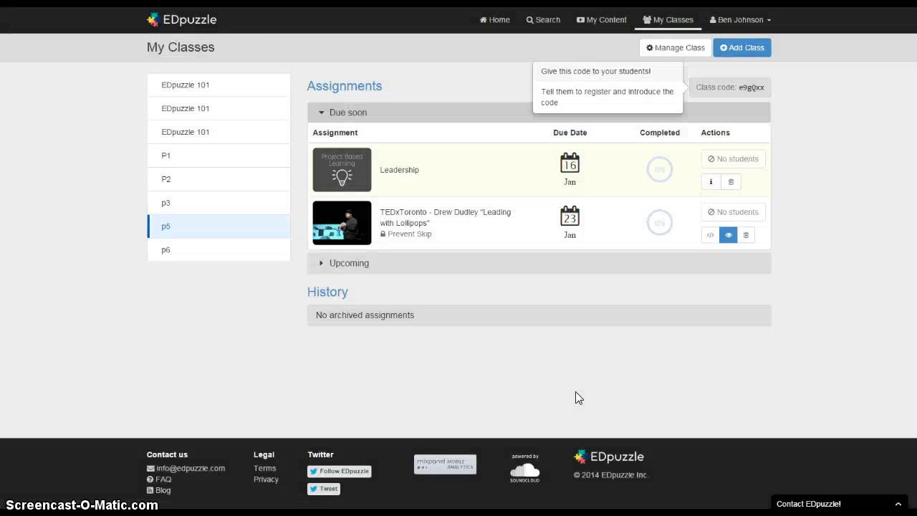